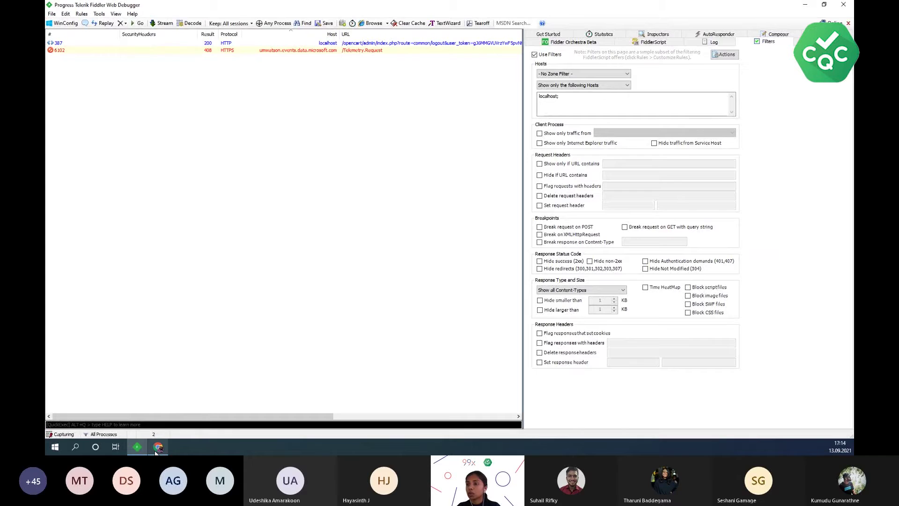
# - Bring the Chrome window showing the OWASP Juice Shop login page to the front
pyautogui.moveTo(157, 450)
pyautogui.click(162, 424)
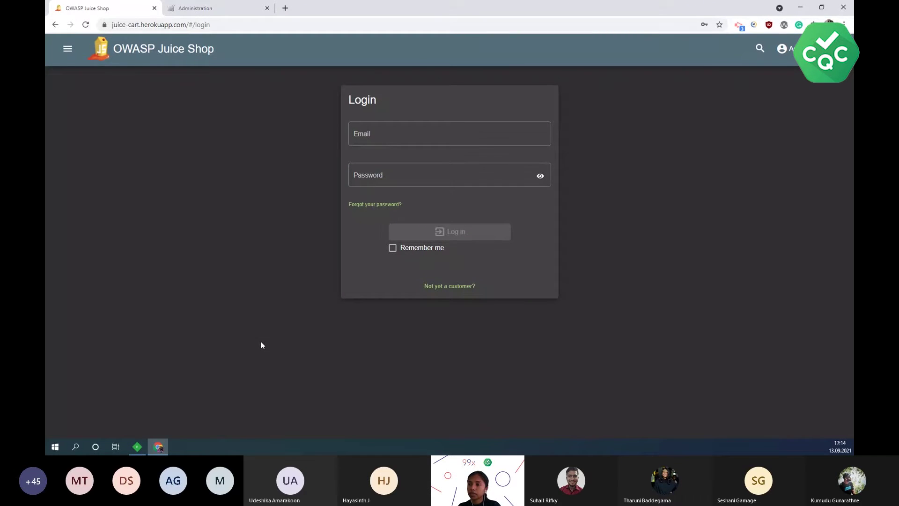
# - Open Chrome DevTools on the Network panel and reload the login page to record its requests
pyautogui.press('F12')
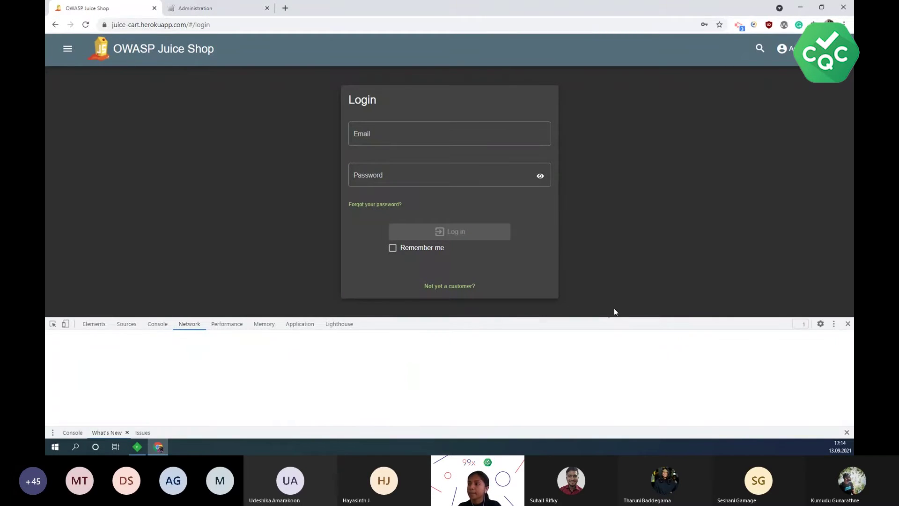
pyautogui.moveTo(608, 317); pyautogui.dragTo(620, 270)
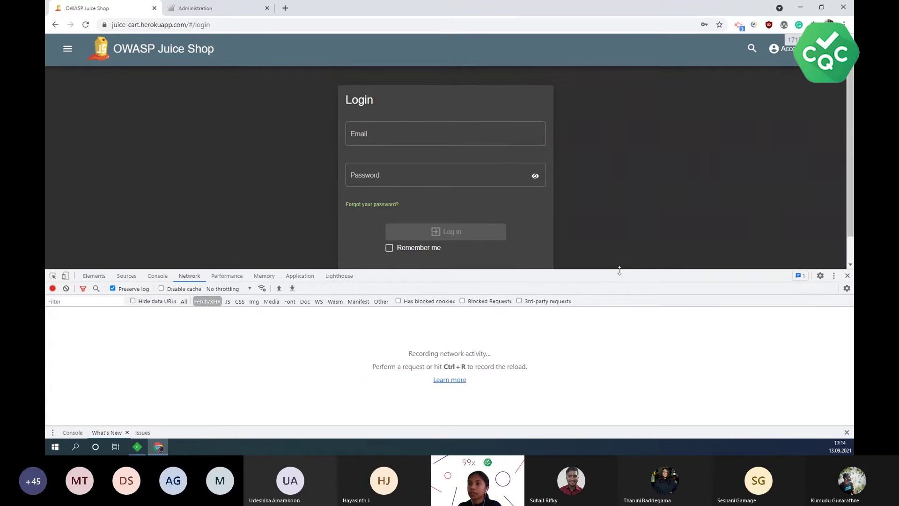
pyautogui.click(189, 277)
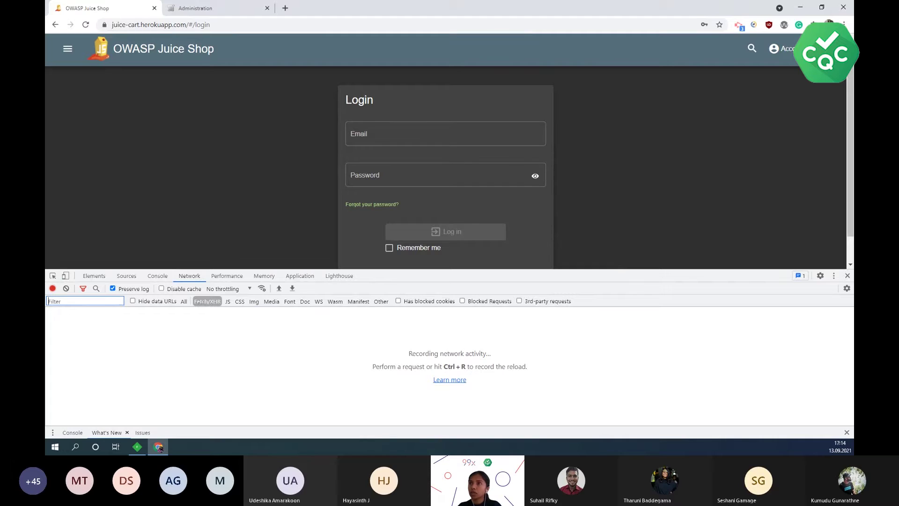
pyautogui.click(87, 27)
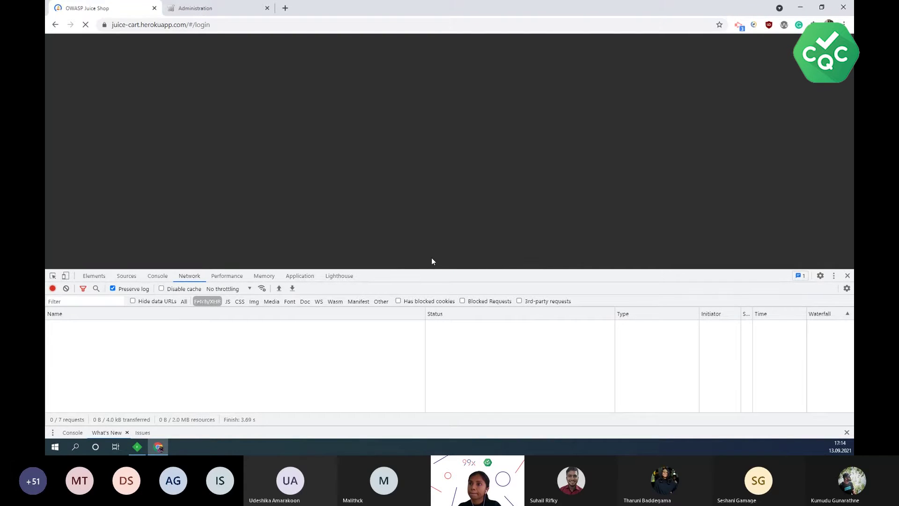
pyautogui.moveTo(431, 270); pyautogui.dragTo(432, 263)
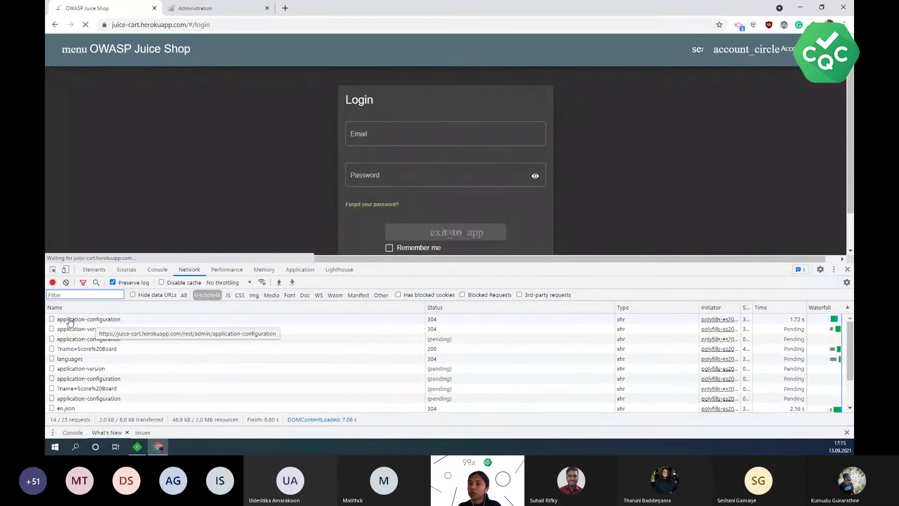
# - Select the juice-cart.herokuapp.com Host header value from the application-configuration request, then return to Fiddler
pyautogui.click(70, 320)
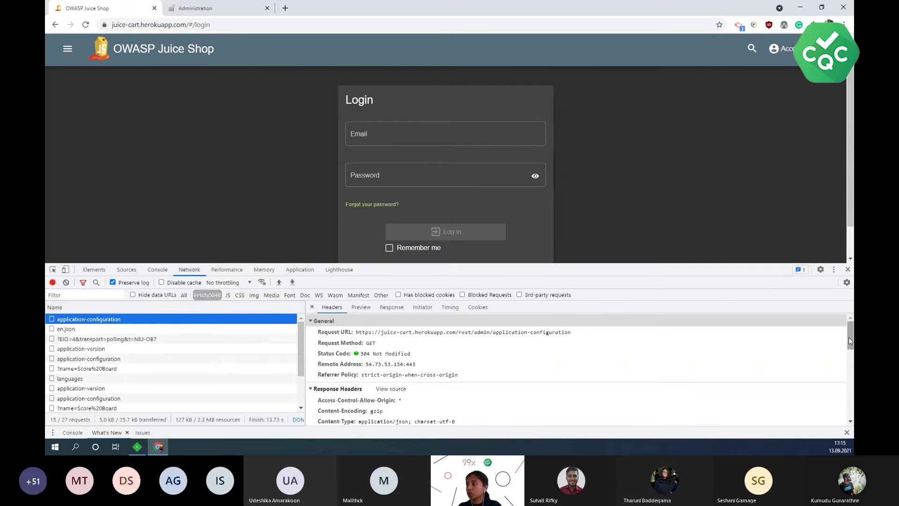
pyautogui.scroll(-4, 820, 367)
pyautogui.scroll(-2, 604, 357)
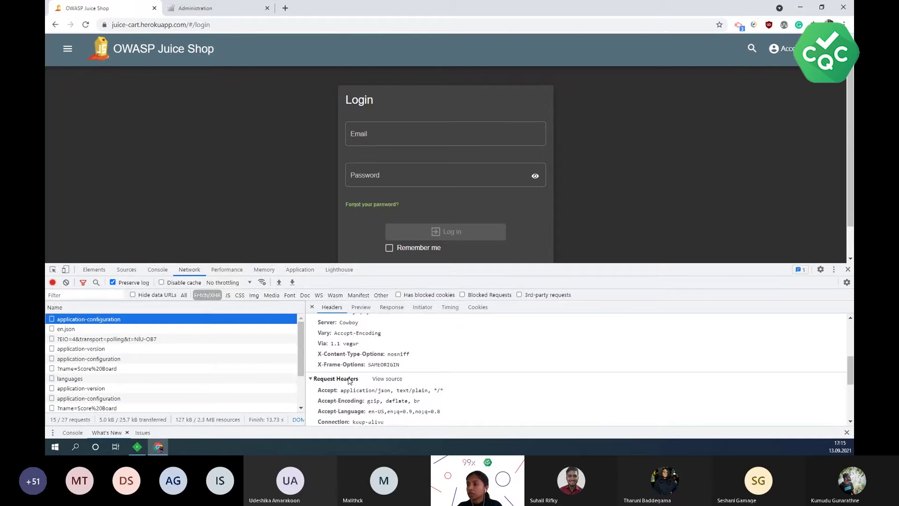
pyautogui.scroll(-3, 349, 380)
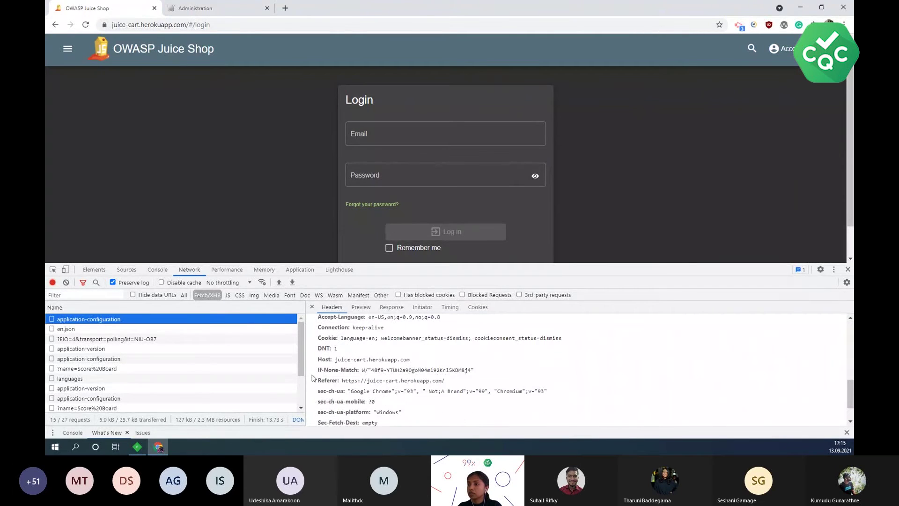
pyautogui.click(337, 361)
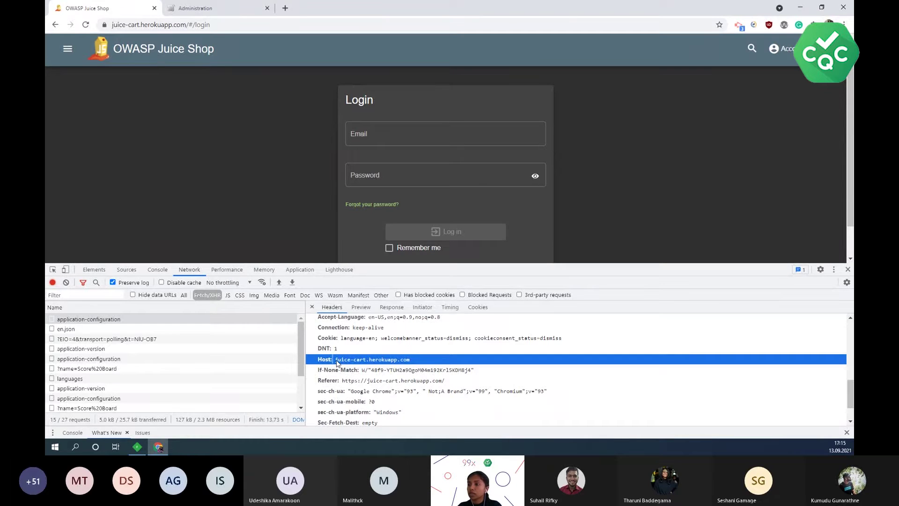
pyautogui.moveTo(336, 363); pyautogui.dragTo(406, 365)
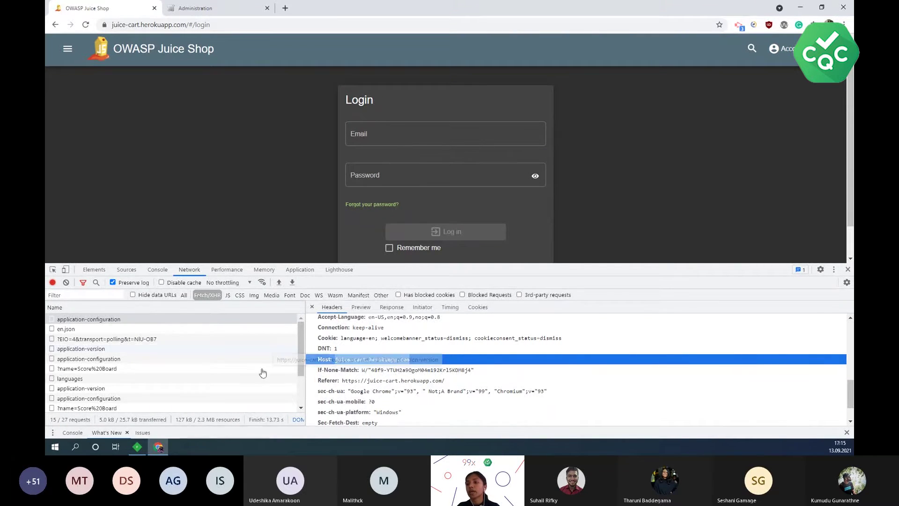
pyautogui.click(137, 447)
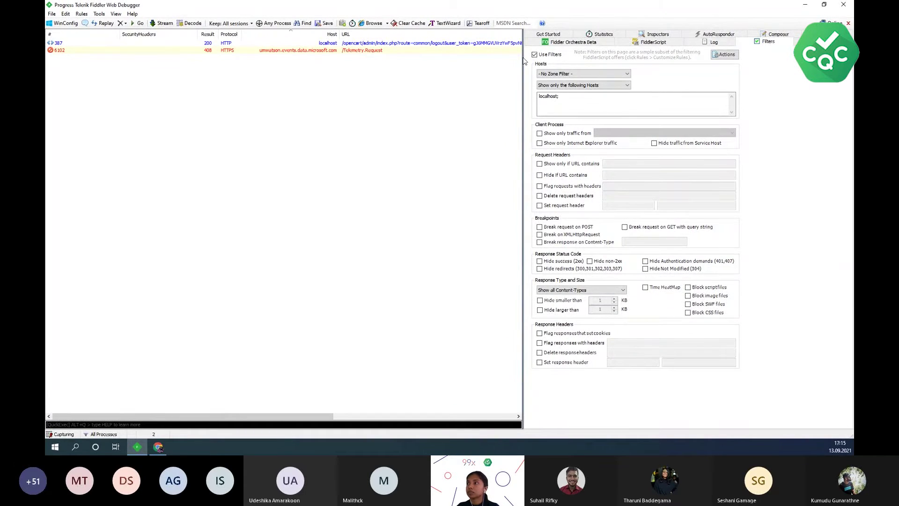
# - Replace localhost with juice-cart.herokuapp.com in Fiddler's Hosts filter and widen the session list
pyautogui.click(139, 446)
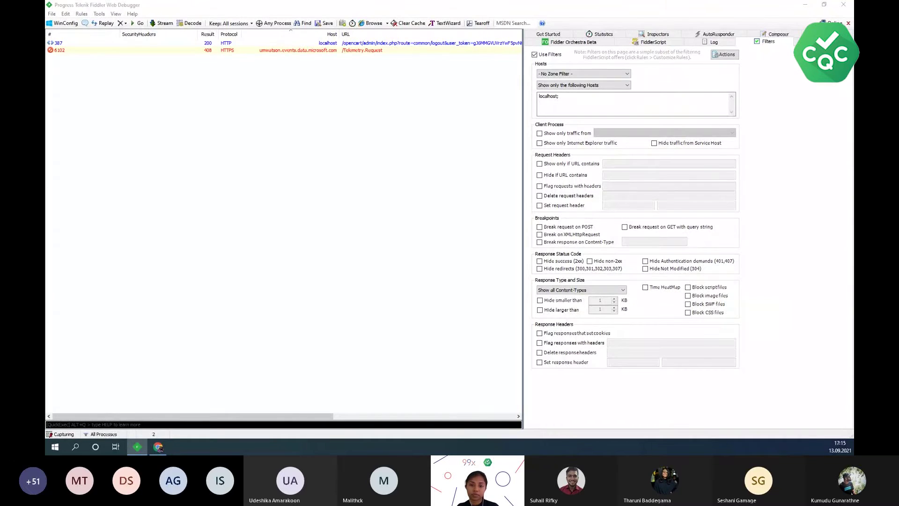
pyautogui.click(158, 447)
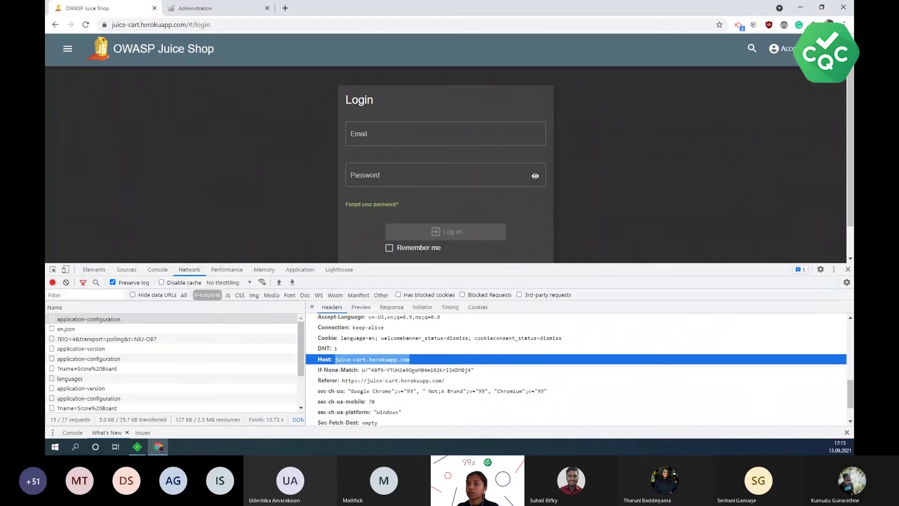
pyautogui.hotkey('alt', 'Tab')
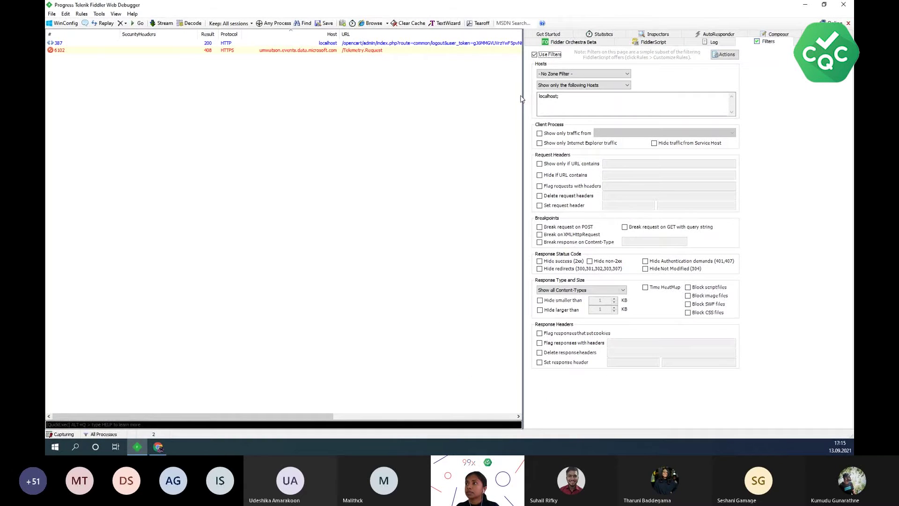
pyautogui.moveTo(265, 131); pyautogui.dragTo(282, 132)
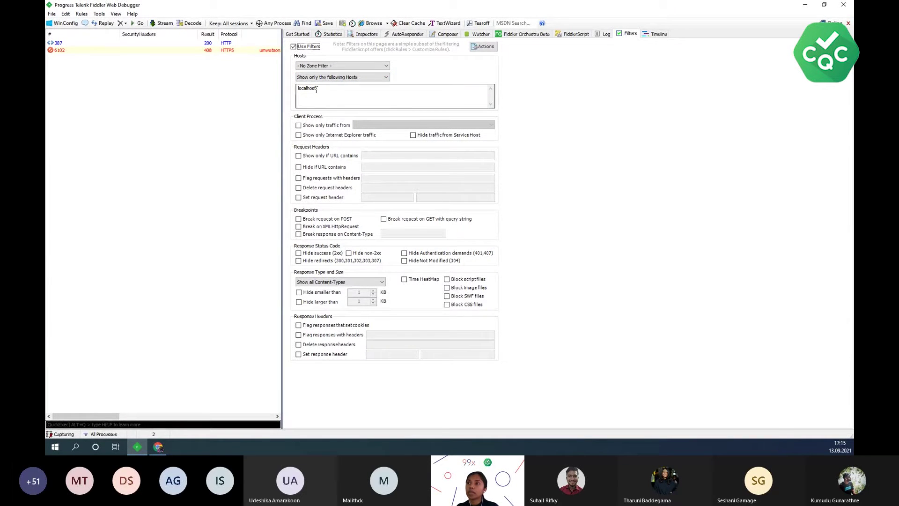
pyautogui.moveTo(317, 90); pyautogui.dragTo(293, 95)
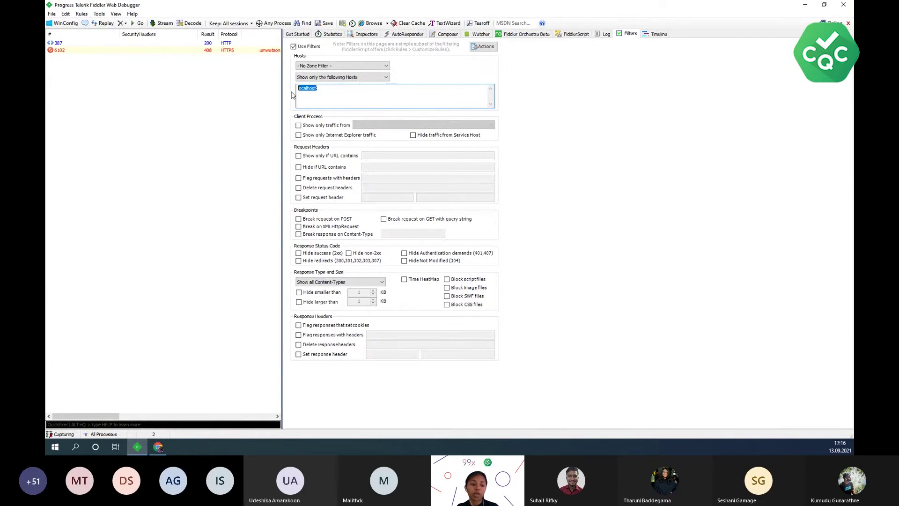
pyautogui.write('juice-cart.herokuapp.com')
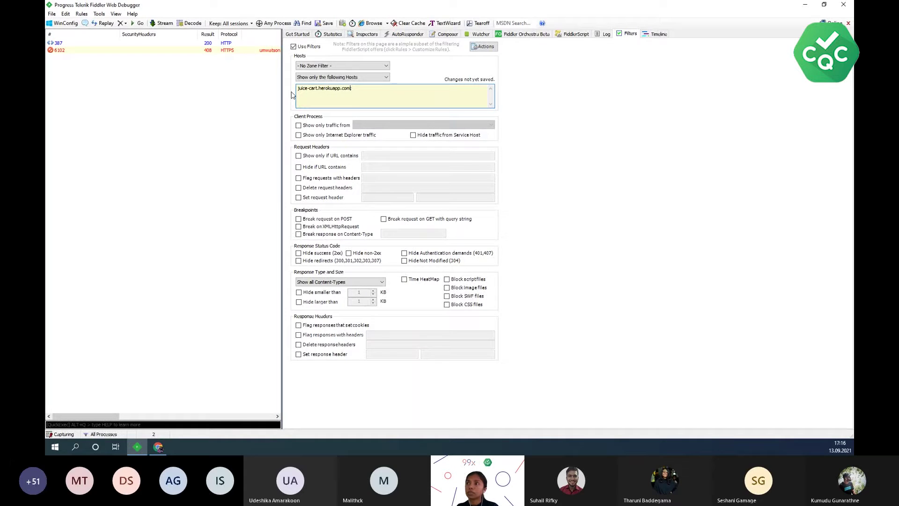
pyautogui.press('Tab')
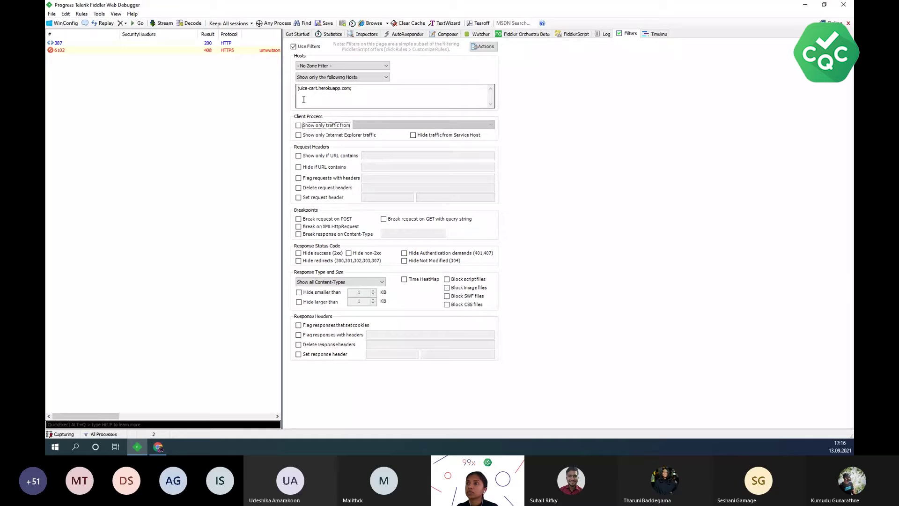
pyautogui.moveTo(282, 99); pyautogui.dragTo(429, 100)
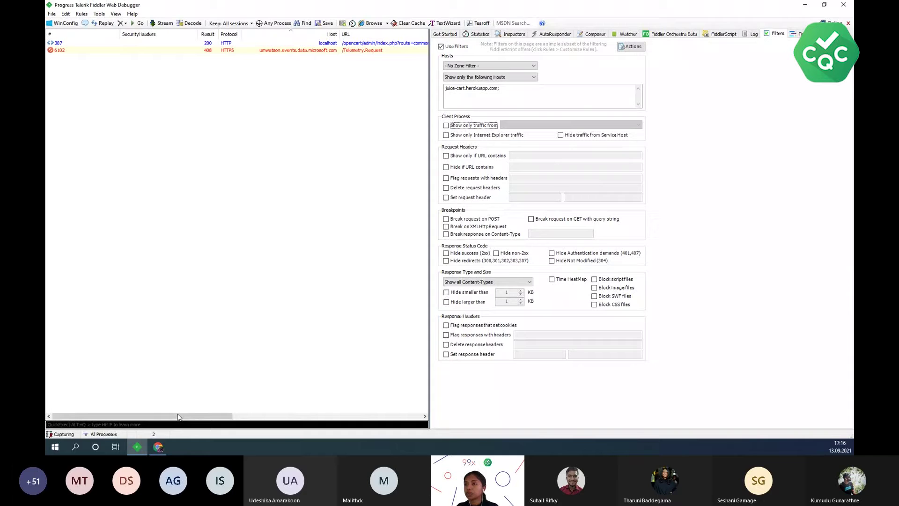
pyautogui.click(158, 447)
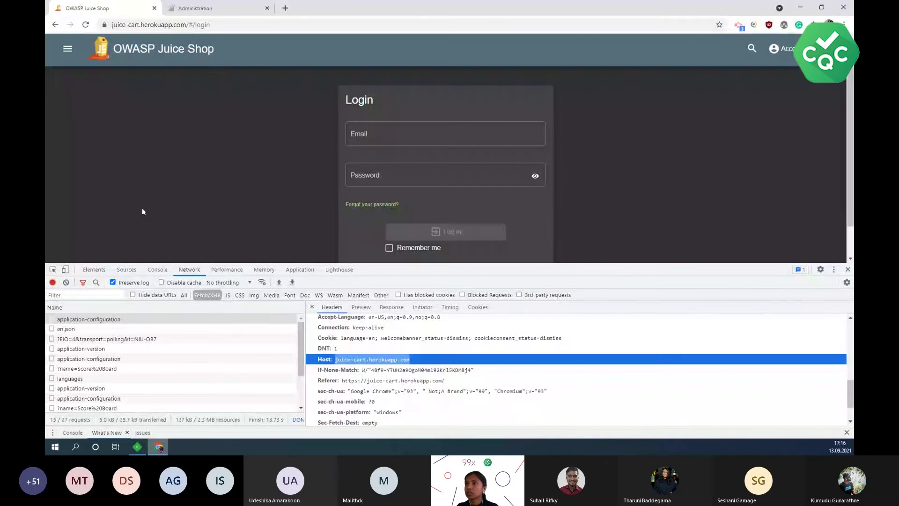
# - Reload Juice Shop to generate traffic, narrow Fiddler's SecurityHeaders column, and minimize Fiddler
pyautogui.click(86, 26)
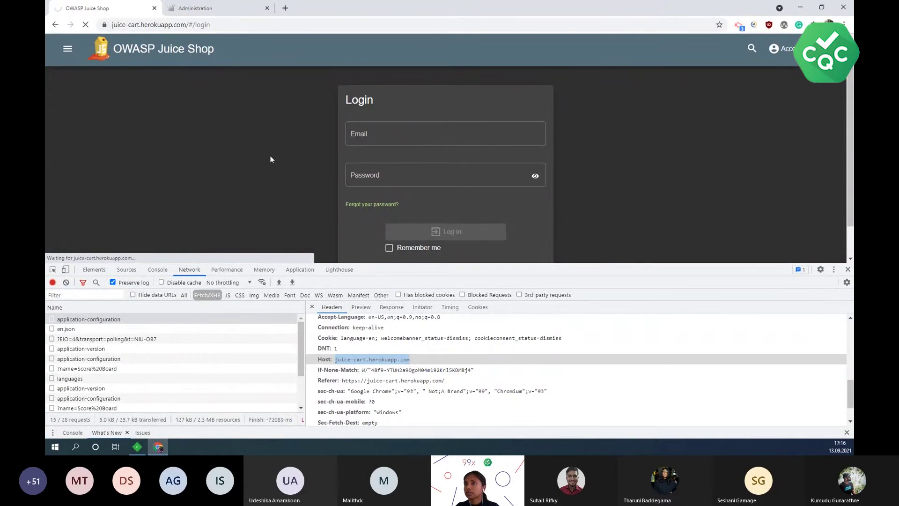
pyautogui.click(138, 447)
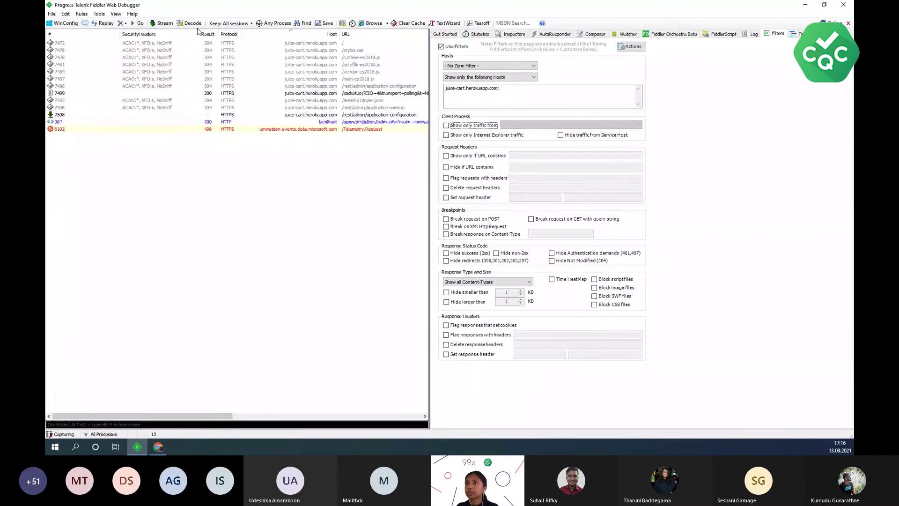
pyautogui.moveTo(181, 34); pyautogui.dragTo(124, 35)
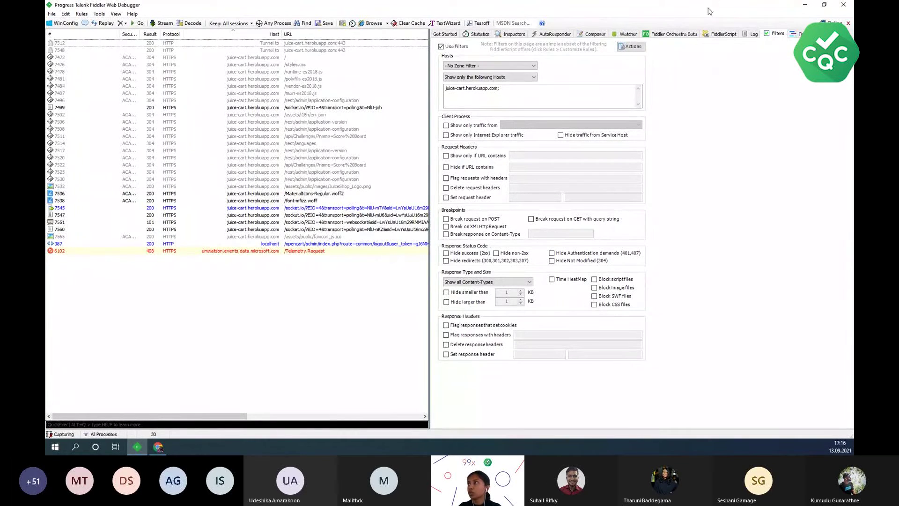
pyautogui.click(807, 6)
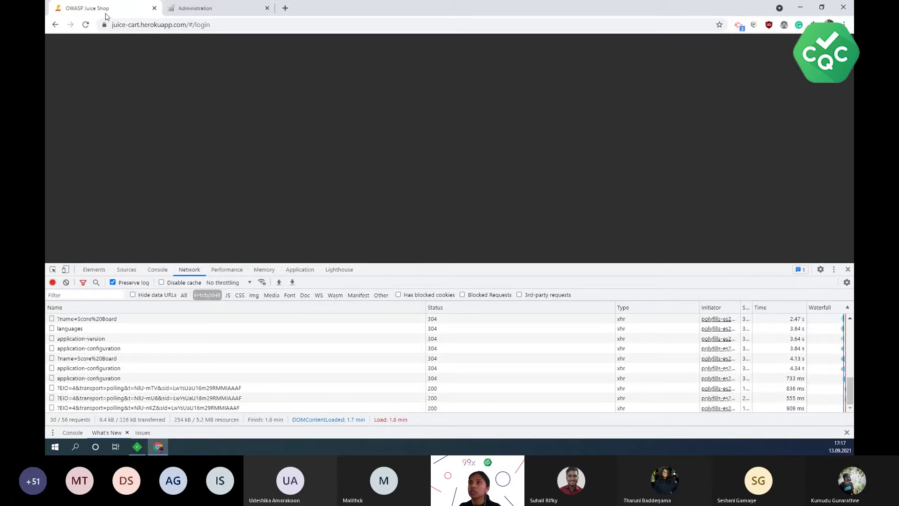
# - Close DevTools and follow the 'Not yet a customer?' link to the registration form
pyautogui.press('F12')
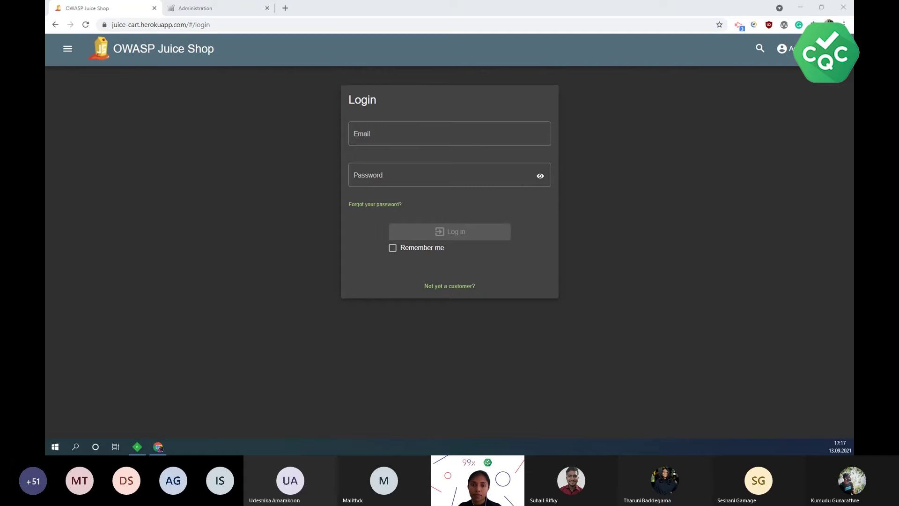
pyautogui.hotkey('alt', 'Tab')
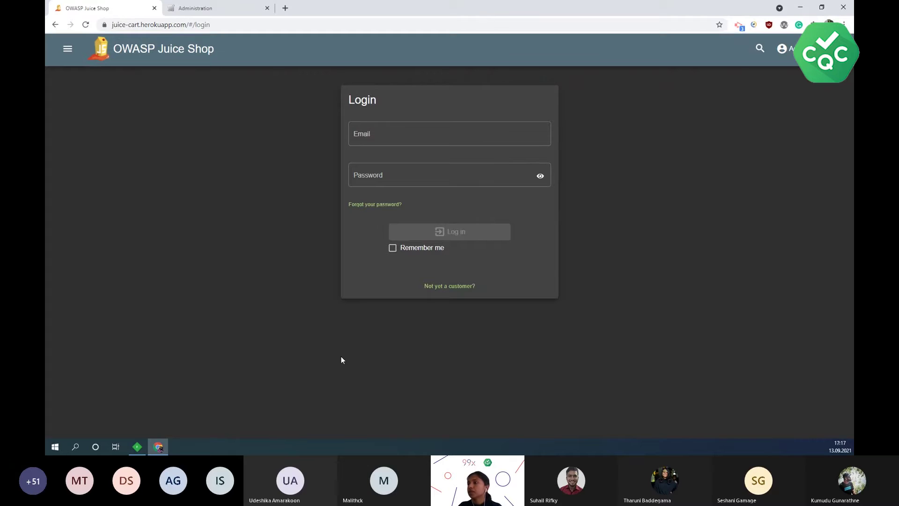
pyautogui.click(454, 291)
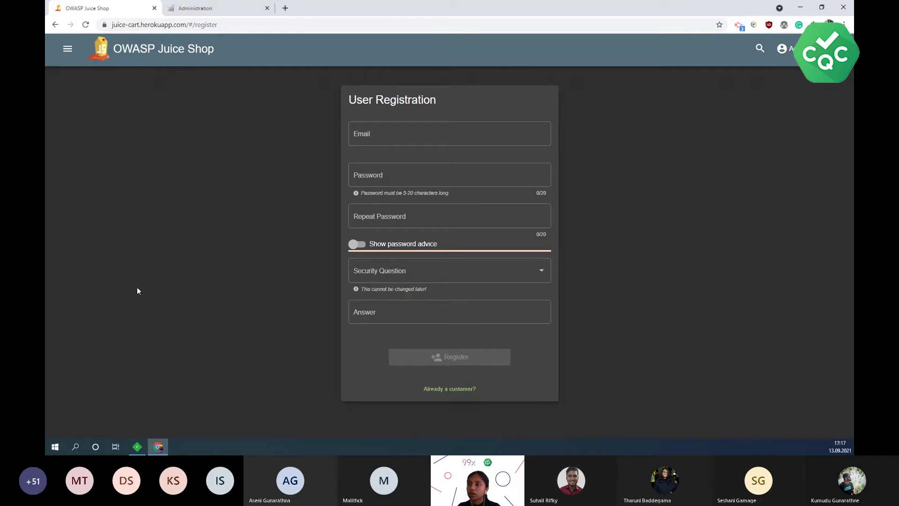
# - Enter the account e-mail address and the password in both password fields
pyautogui.click(373, 135)
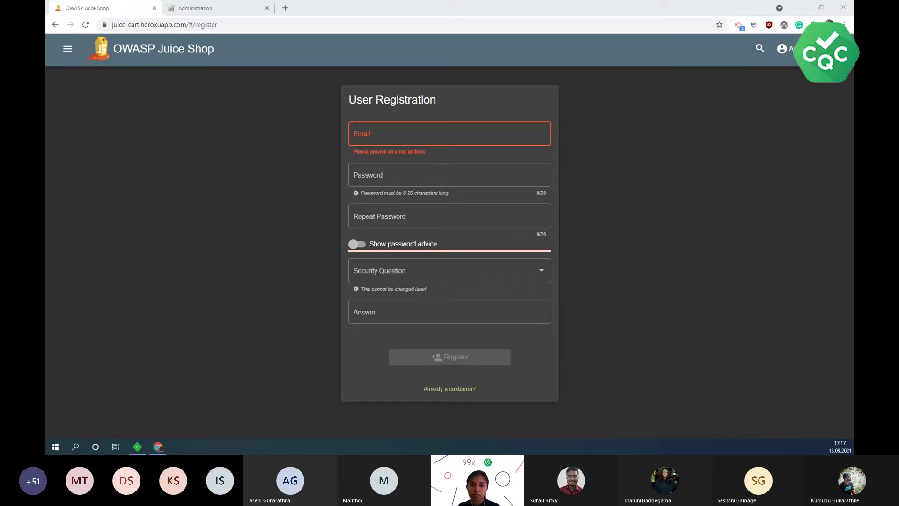
pyautogui.hotkey('alt', 'Tab')
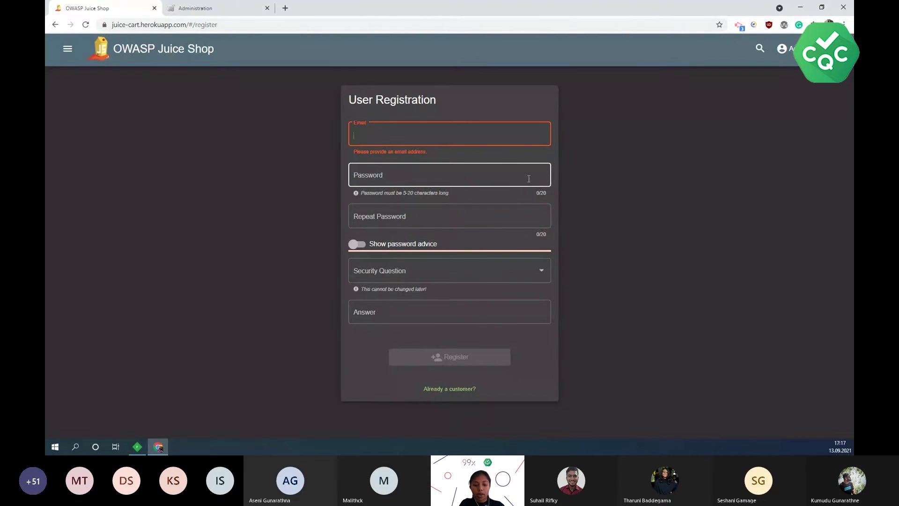
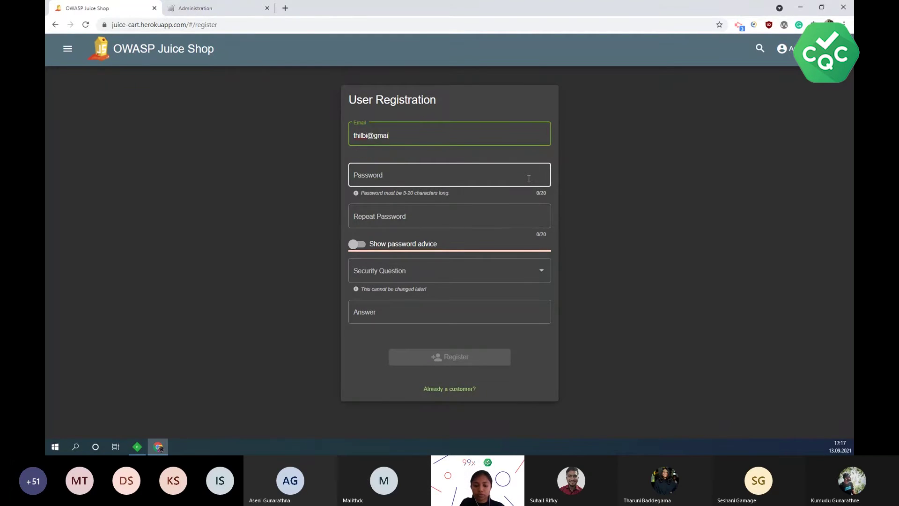
pyautogui.click(529, 179)
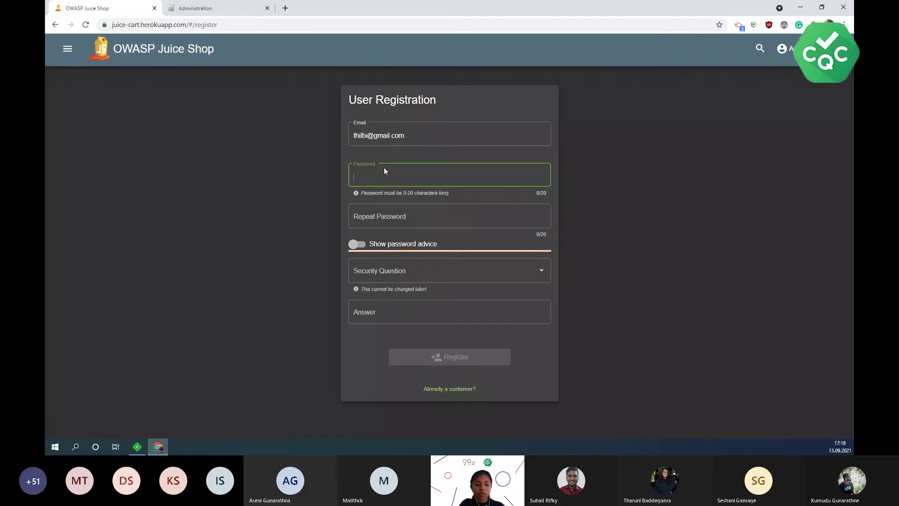
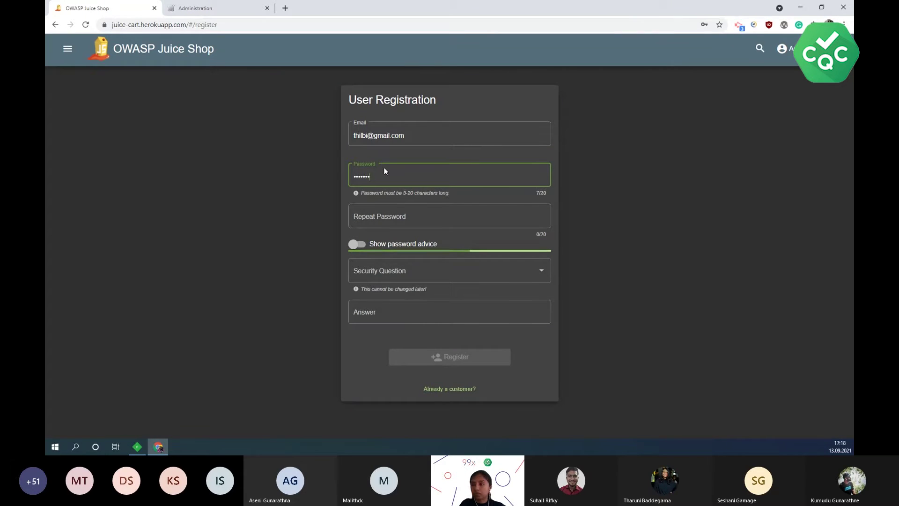
pyautogui.press('Tab')
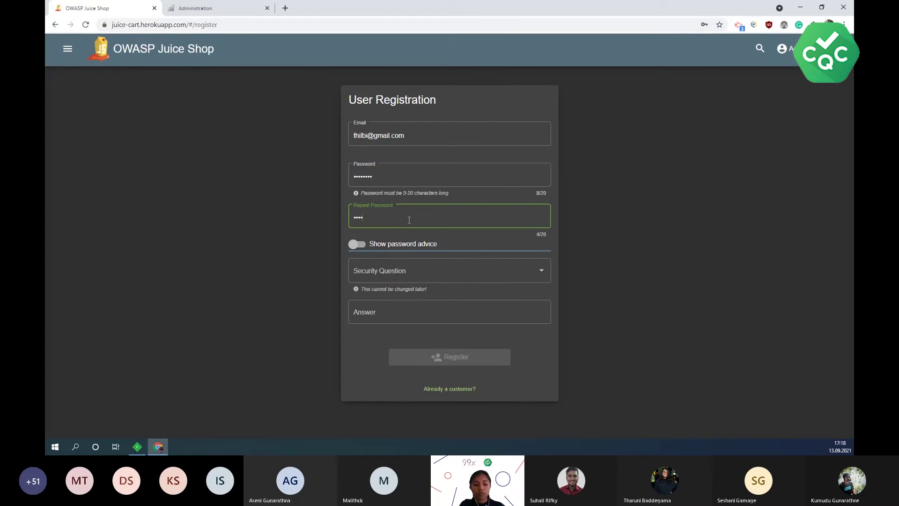
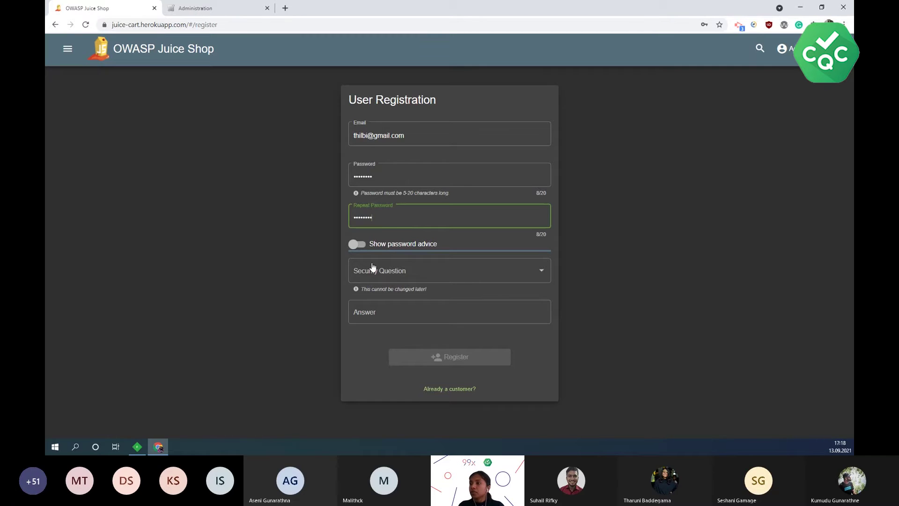
# - Choose the eldest sibling's middle name security question, enter an answer, and register
pyautogui.click(538, 273)
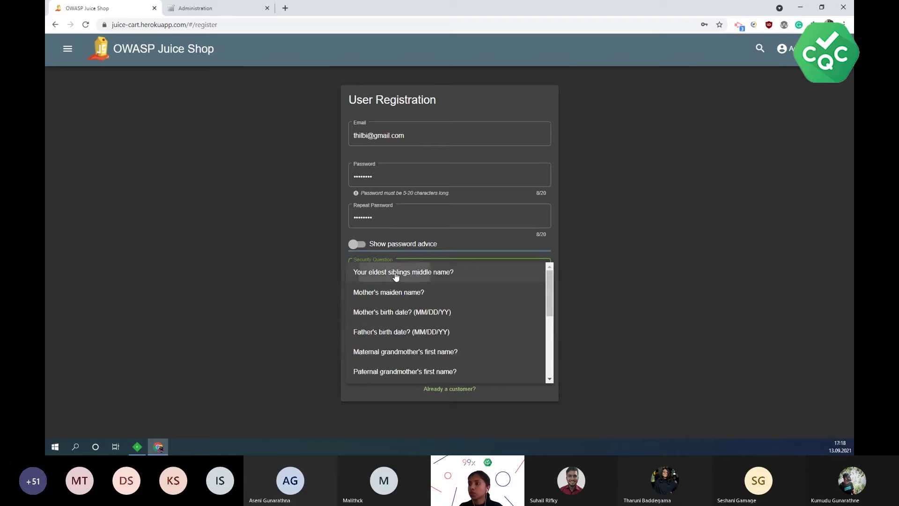
pyautogui.click(396, 272)
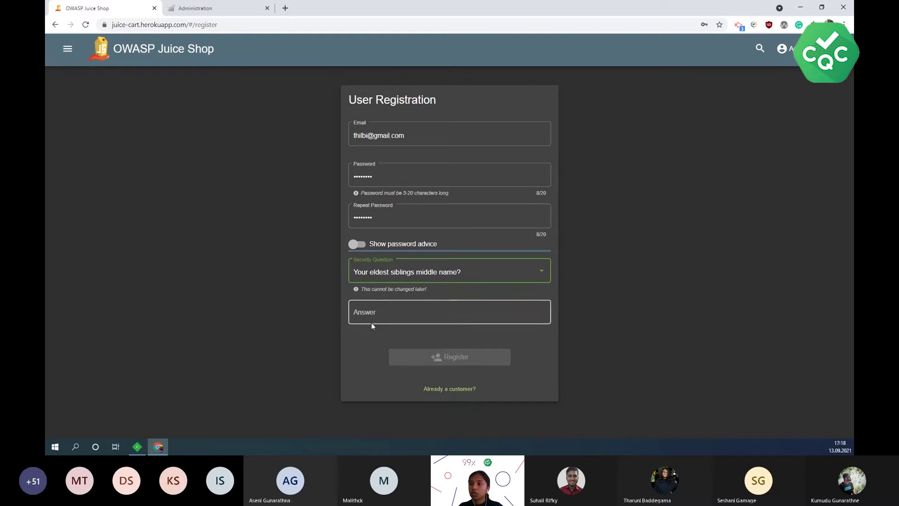
pyautogui.click(367, 311)
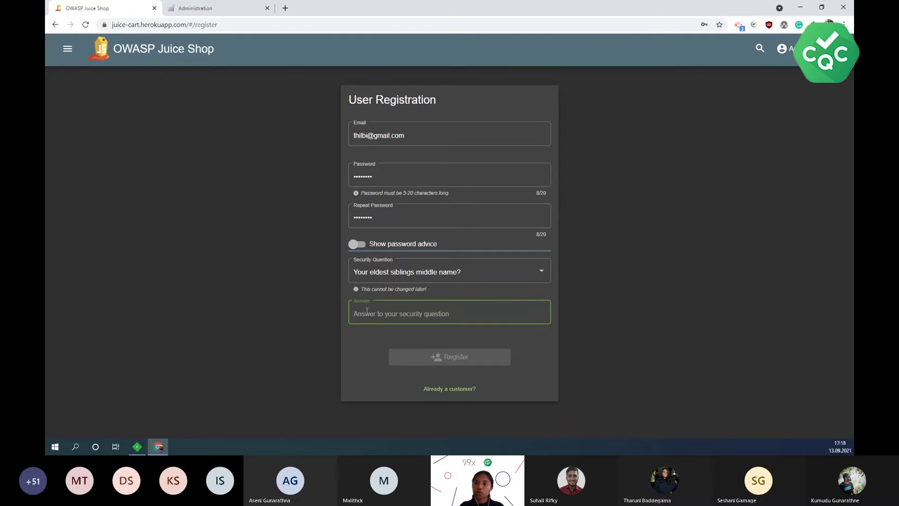
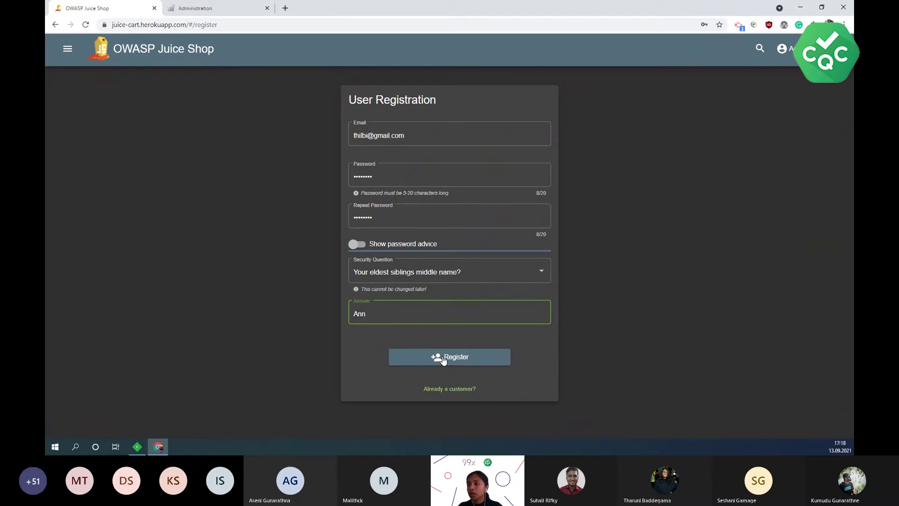
pyautogui.click(465, 365)
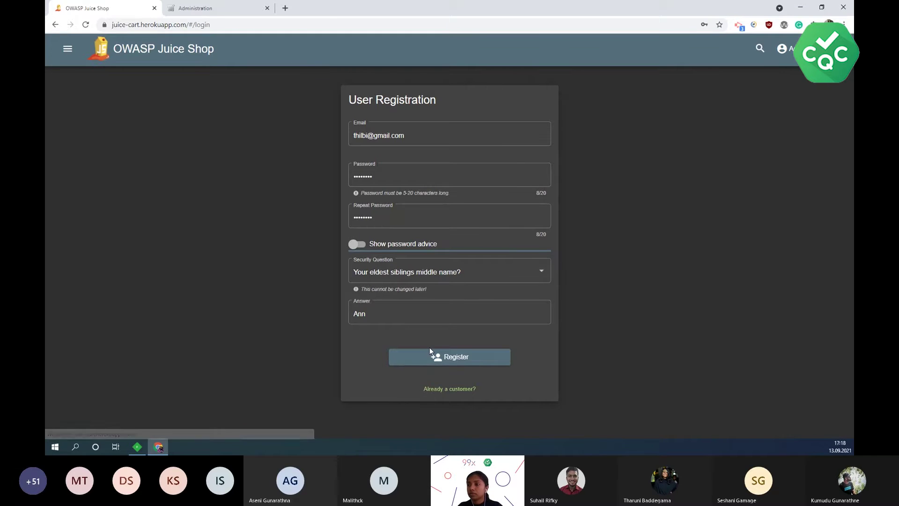
# - Load the captured POST /api/Users/ session into Fiddler's Composer
pyautogui.click(137, 449)
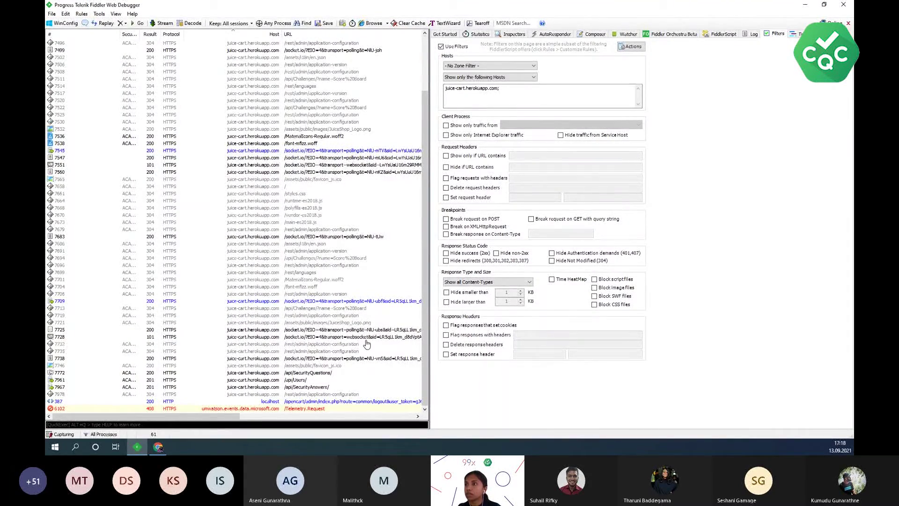
pyautogui.click(293, 380)
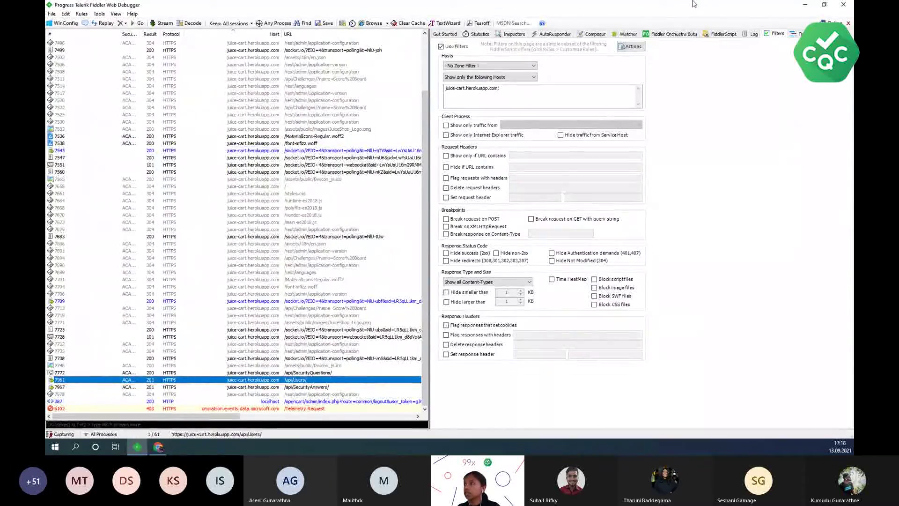
pyautogui.click(595, 35)
pyautogui.moveTo(265, 380)
pyautogui.mouseDown()
pyautogui.moveTo(305, 380)
pyautogui.moveTo(434, 233)
pyautogui.mouseUp()
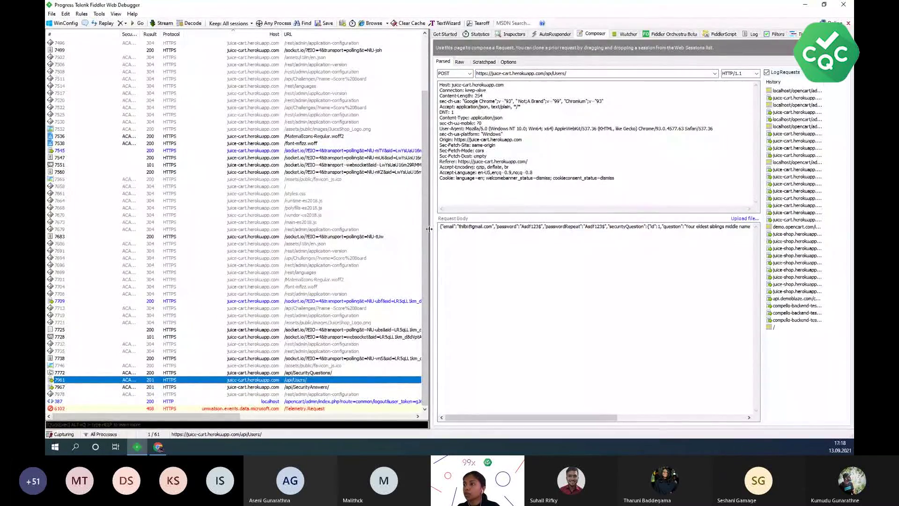
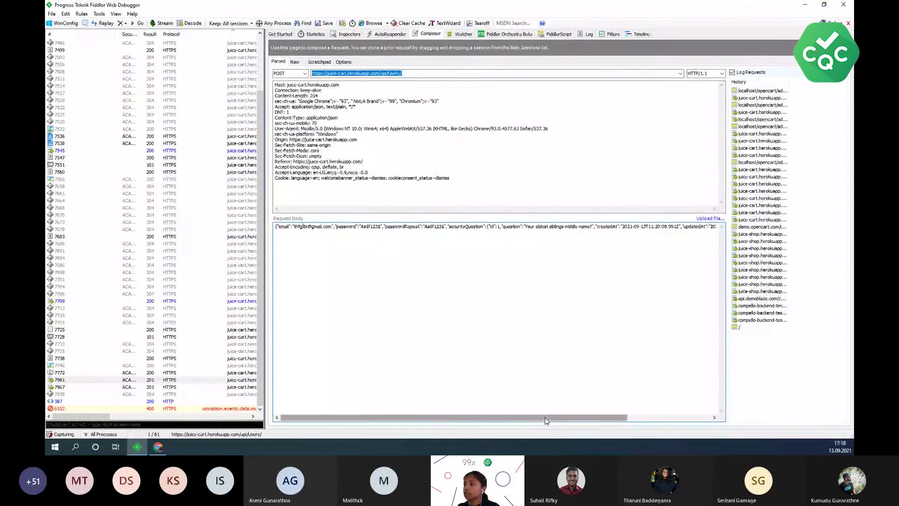
# - Clear the securityAnswer value in the Composer's request body and re-execute the POST /api/Users/ request, which returns 201
pyautogui.moveTo(547, 421); pyautogui.dragTo(632, 420)
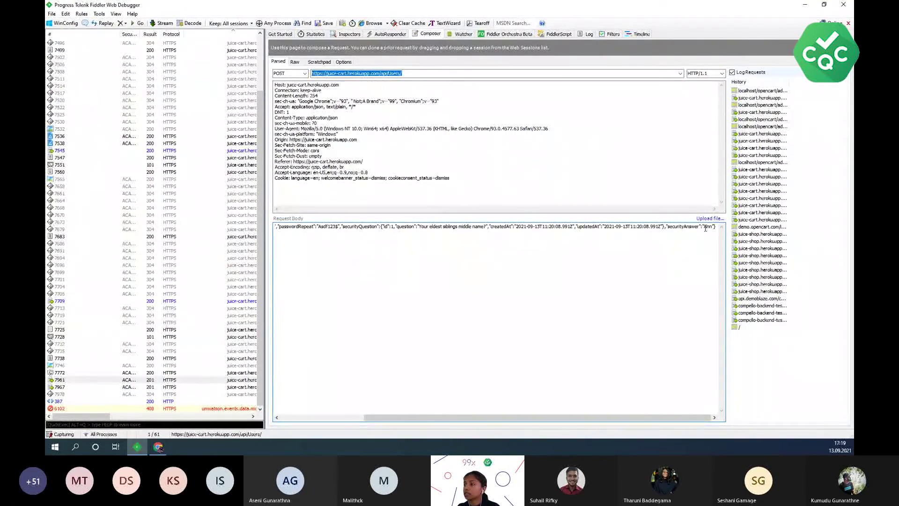
pyautogui.doubleClick(708, 227)
pyautogui.press('BackSpace')
pyautogui.click(834, 48)
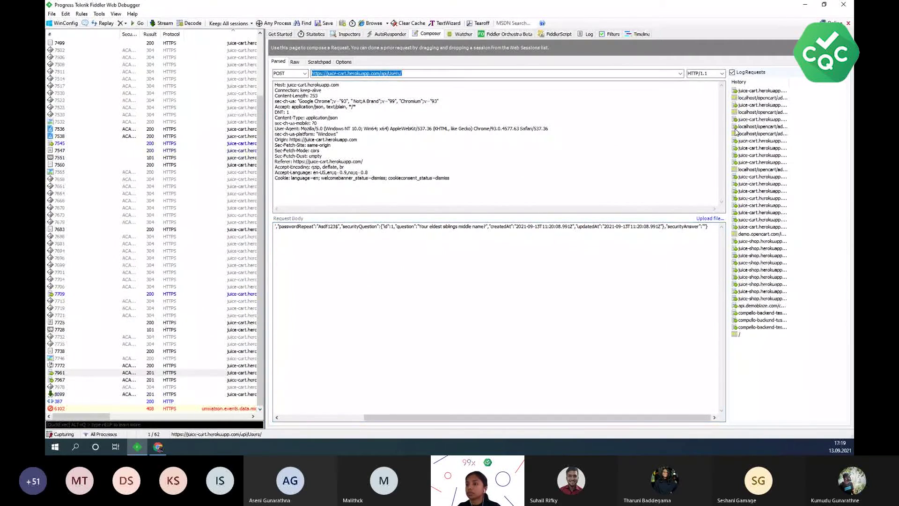
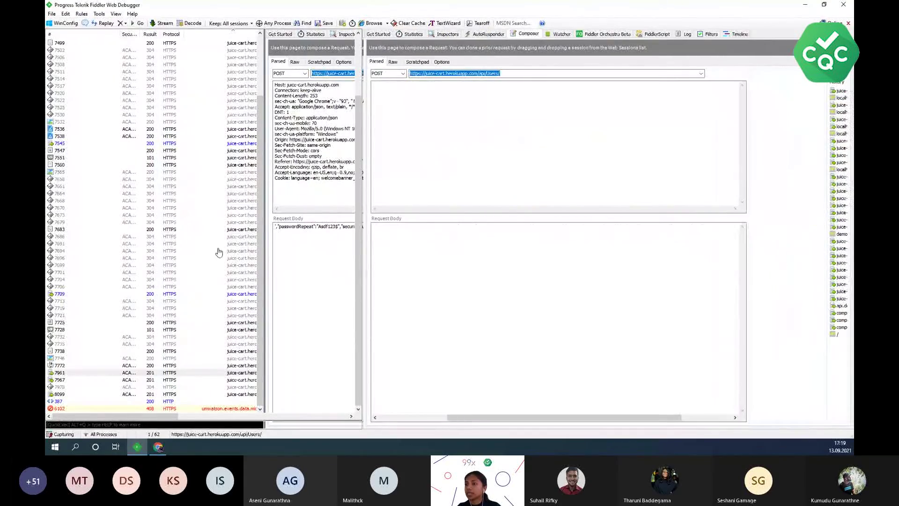
# - Select the localhost OpenCart admin logout session and widen the session list to show full URLs
pyautogui.click(150, 403)
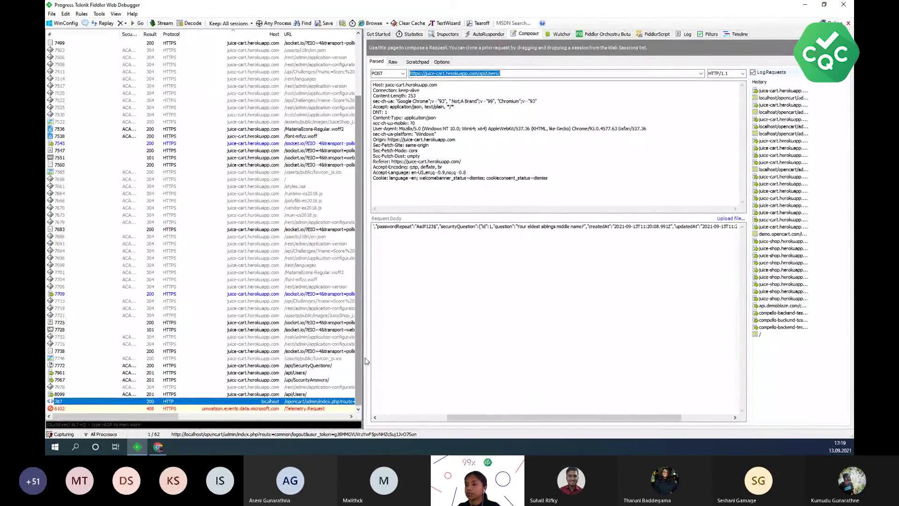
pyautogui.moveTo(363, 359); pyautogui.dragTo(492, 340)
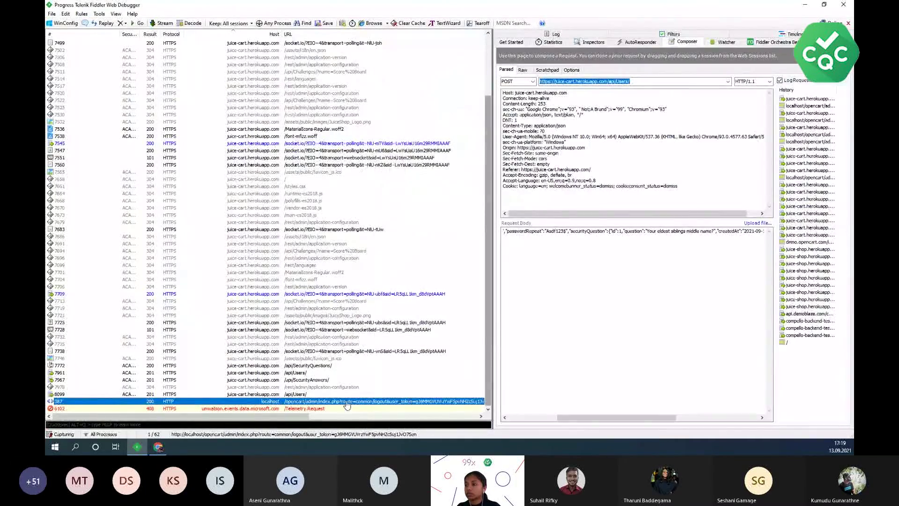
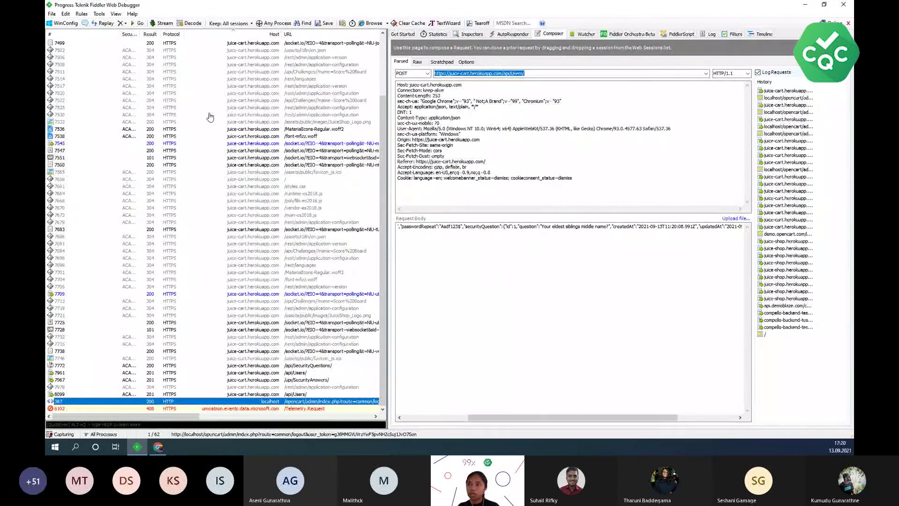
# - Bring the Chrome window with the OWASP Juice Shop login page to the front
pyautogui.moveTo(159, 448)
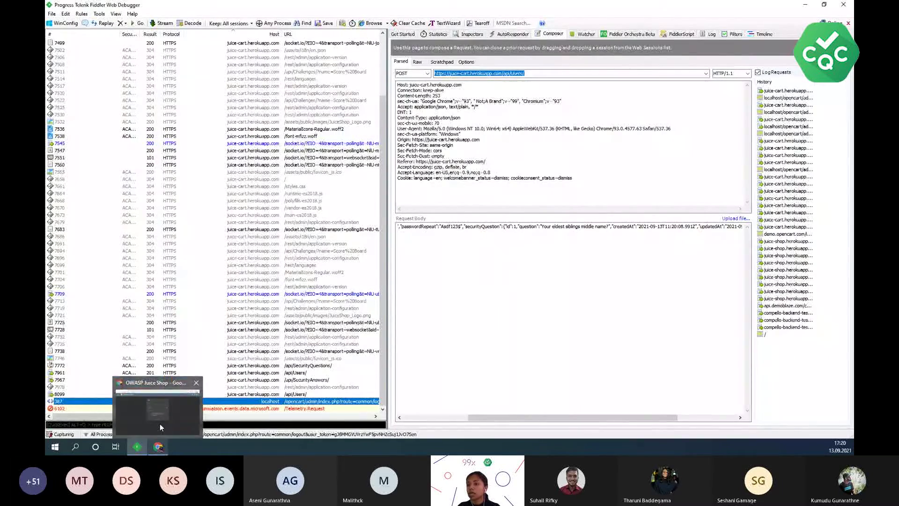
pyautogui.click(162, 421)
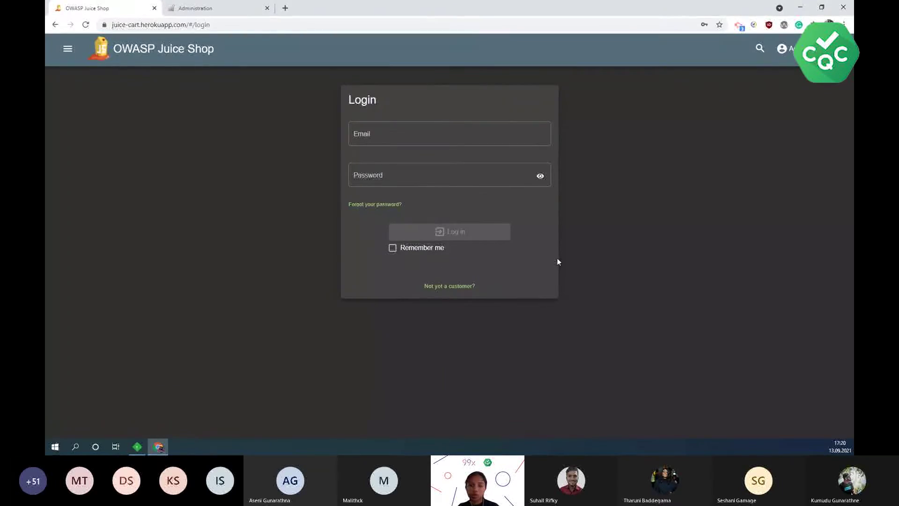
# - Minimize the browser to return to Fiddler and select session 7709 in the session list
pyautogui.click(801, 7)
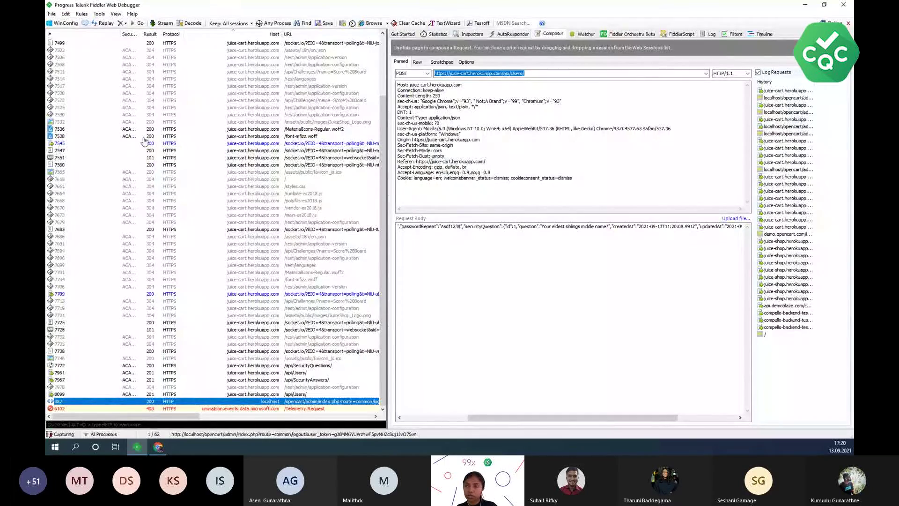
pyautogui.click(159, 295)
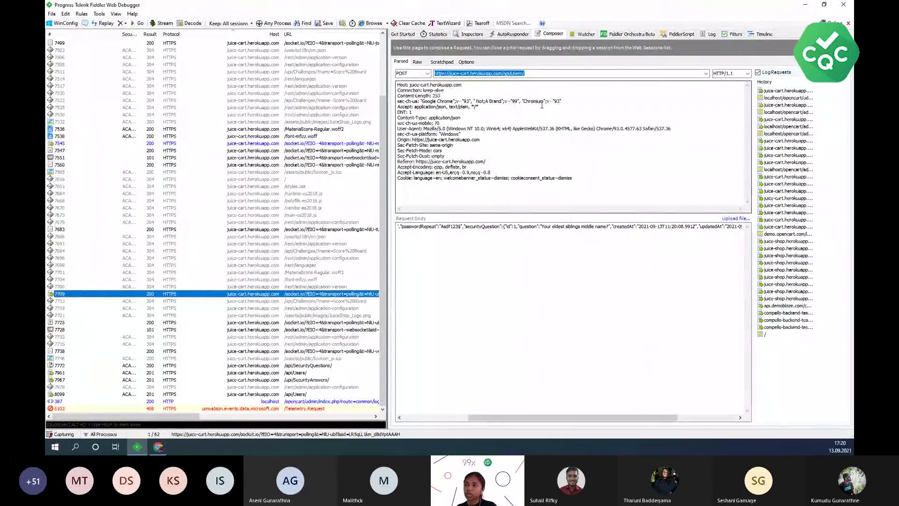
# - Scroll the Request Body fully left so the JSON shows from the email field
pyautogui.moveTo(498, 422); pyautogui.dragTo(431, 422)
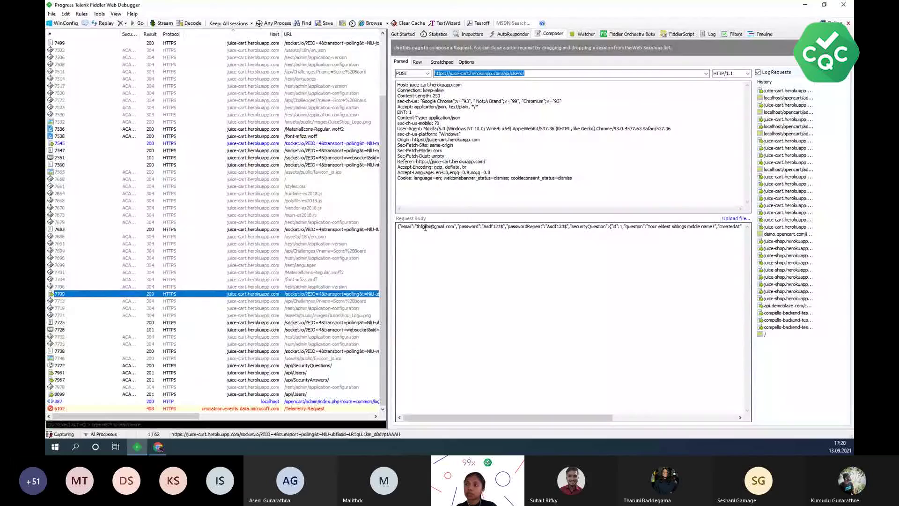
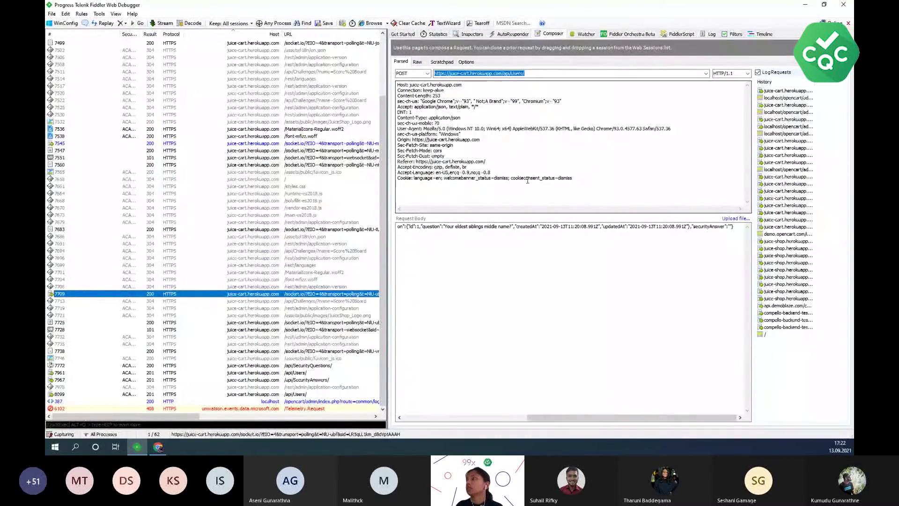
# - Replace the juice-cart host in the Filters host list with 'localhost;'
pyautogui.click(734, 34)
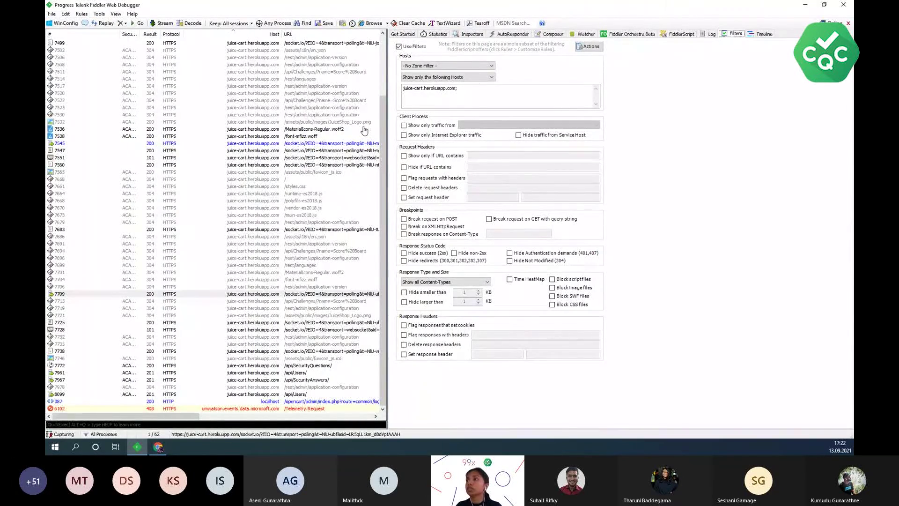
pyautogui.click(456, 90)
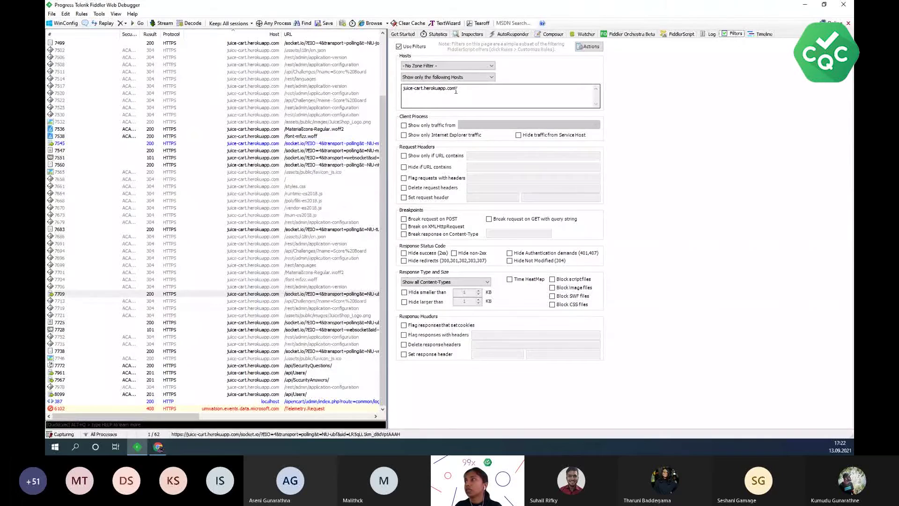
pyautogui.click(456, 88)
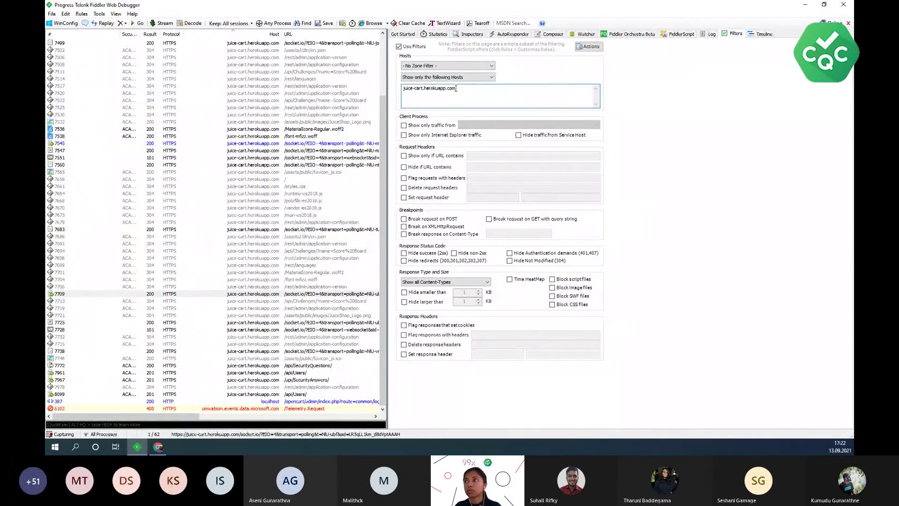
pyautogui.moveTo(456, 88); pyautogui.dragTo(448, 91)
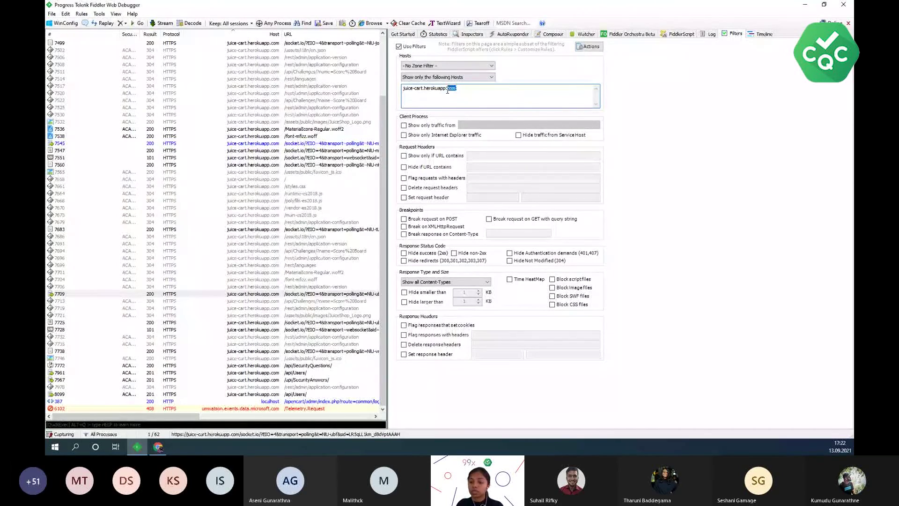
pyautogui.hotkey('ctrl', 'a')
pyautogui.press('BackSpace')
pyautogui.write('localhost')
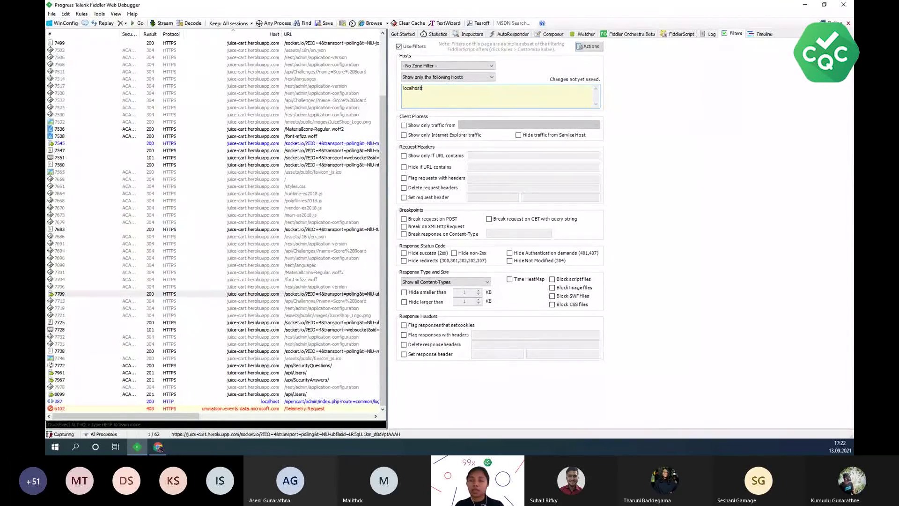
pyautogui.write(';')
pyautogui.press('Tab')
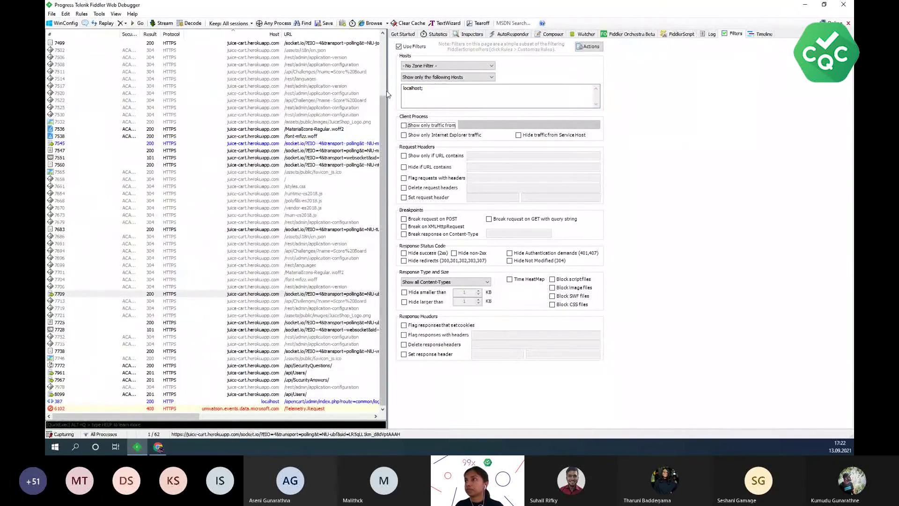
# - Widen the session list and remove all captured sessions
pyautogui.moveTo(387, 90); pyautogui.dragTo(525, 89)
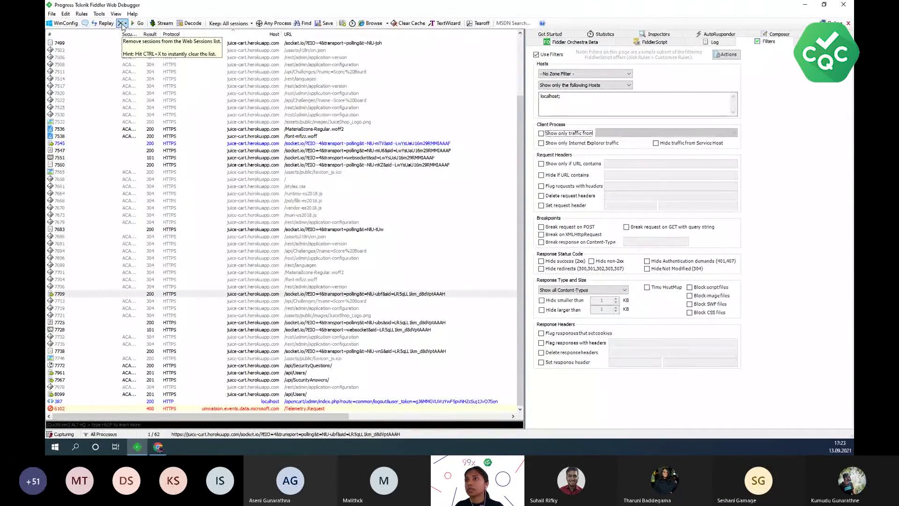
pyautogui.click(125, 23)
pyautogui.click(141, 31)
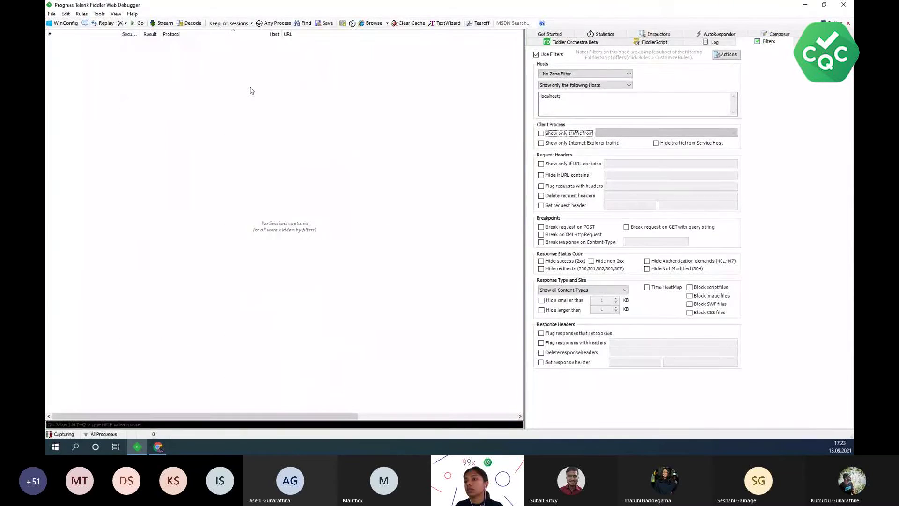
# - Reload the OpenCart Administration tab in Chrome with F5, confirming Fiddler captured its localhost requests
pyautogui.click(154, 450)
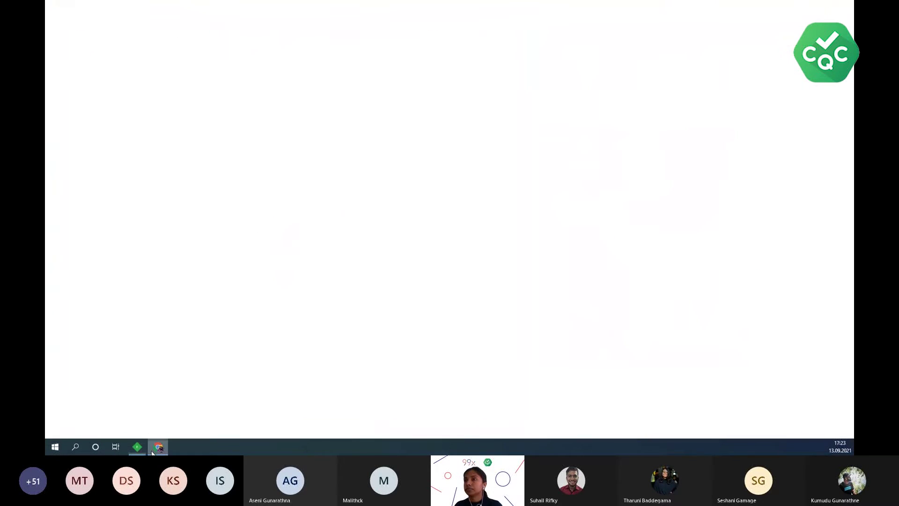
pyautogui.click(205, 8)
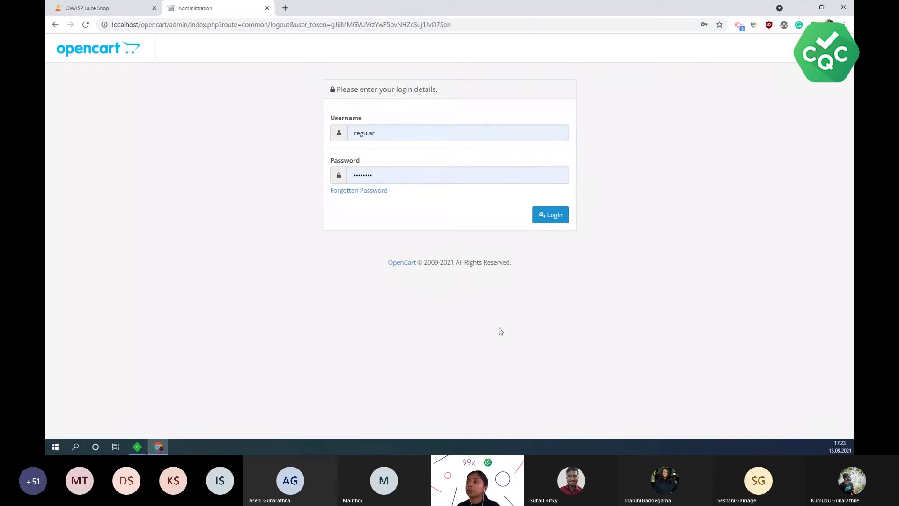
pyautogui.press('F5')
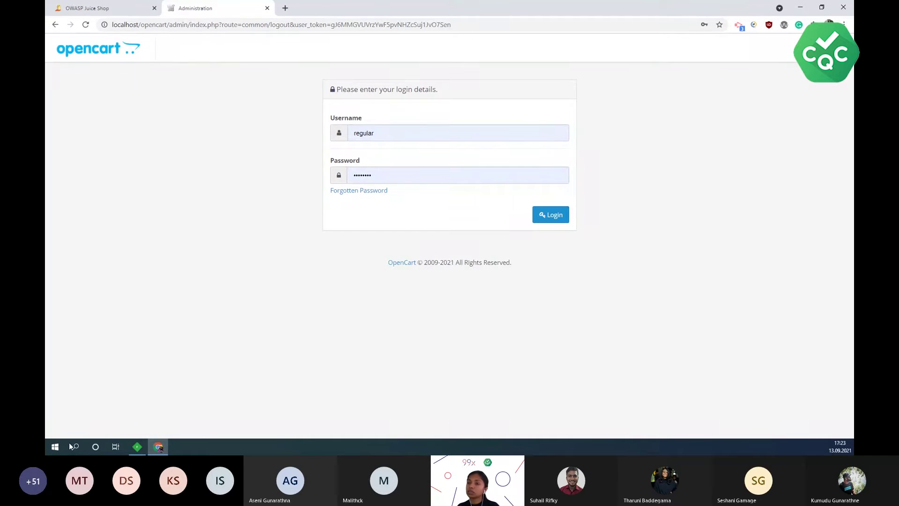
pyautogui.click(137, 447)
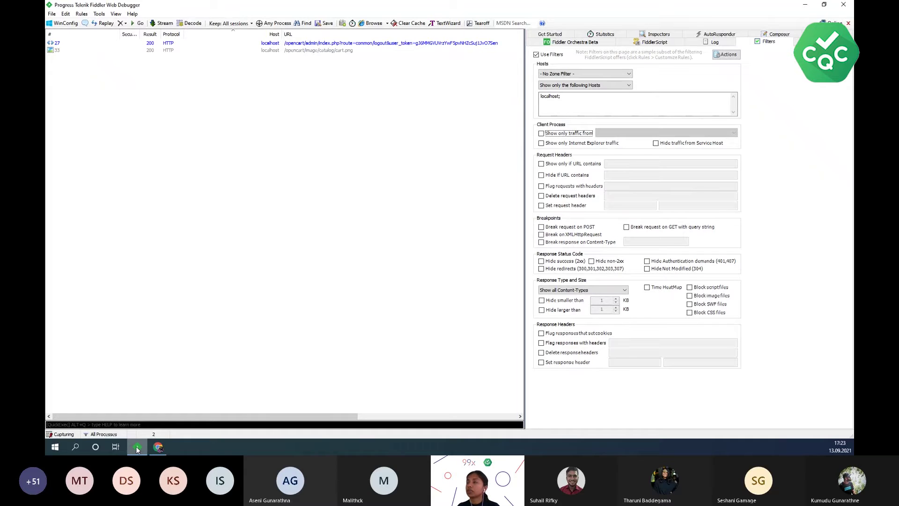
pyautogui.click(137, 446)
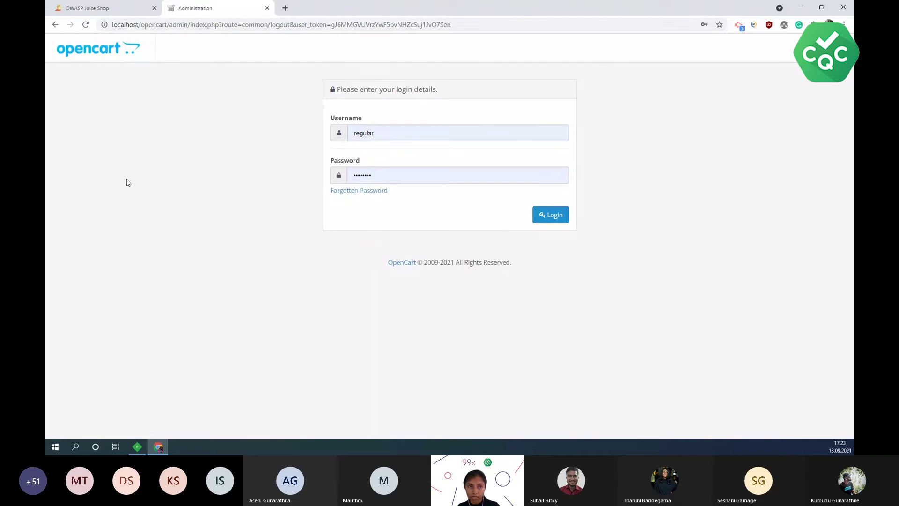
# - Enter 'admin' as the username, fill the saved login, and submit the form
pyautogui.doubleClick(395, 136)
pyautogui.write('admin')
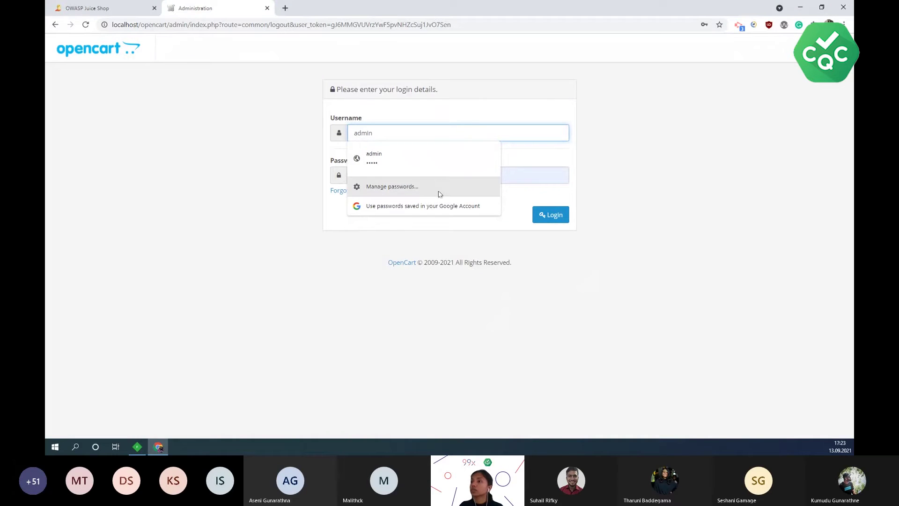
pyautogui.click(429, 155)
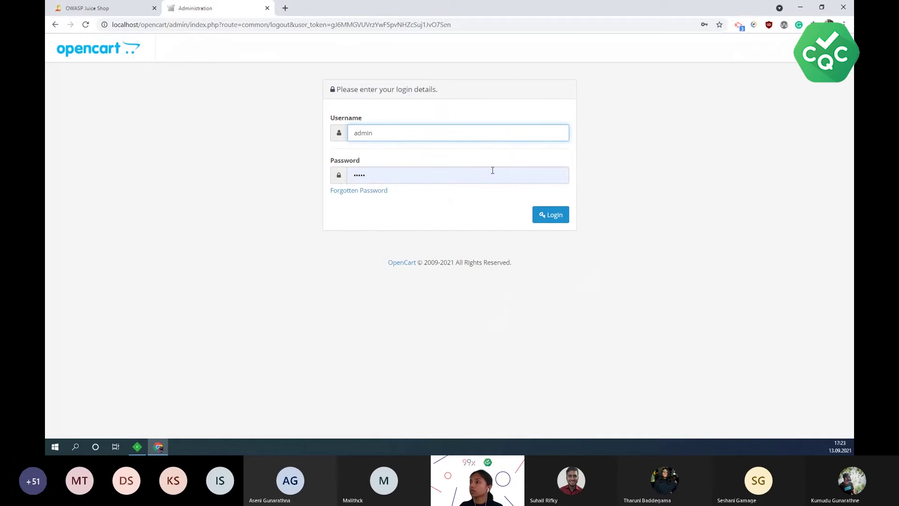
pyautogui.press('Return')
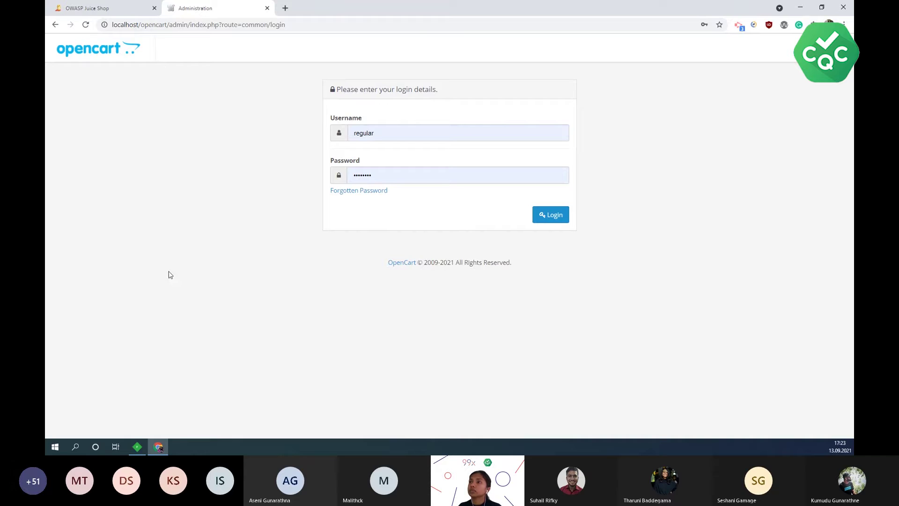
# - Retype username 'admin' and the account password, then log in to the Dashboard
pyautogui.moveTo(399, 134); pyautogui.dragTo(300, 132)
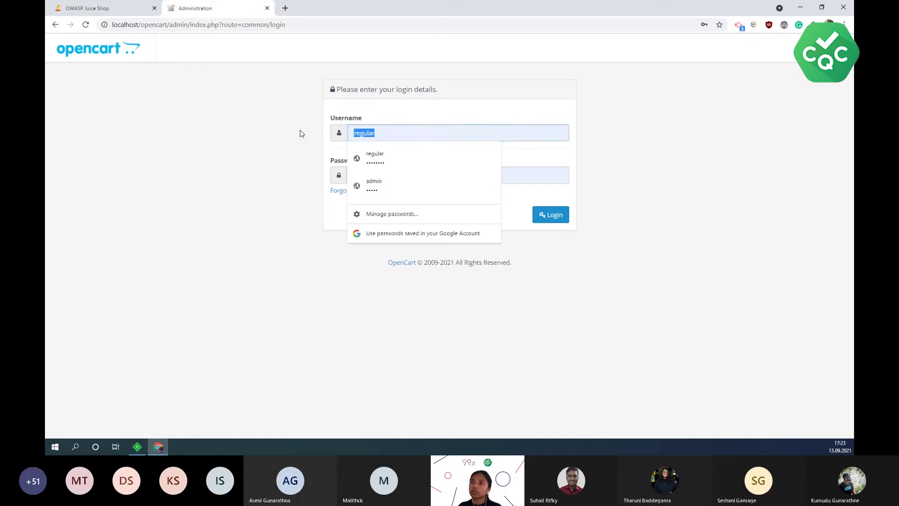
pyautogui.write('admin')
pyautogui.click(744, 108)
pyautogui.moveTo(388, 173); pyautogui.dragTo(317, 175)
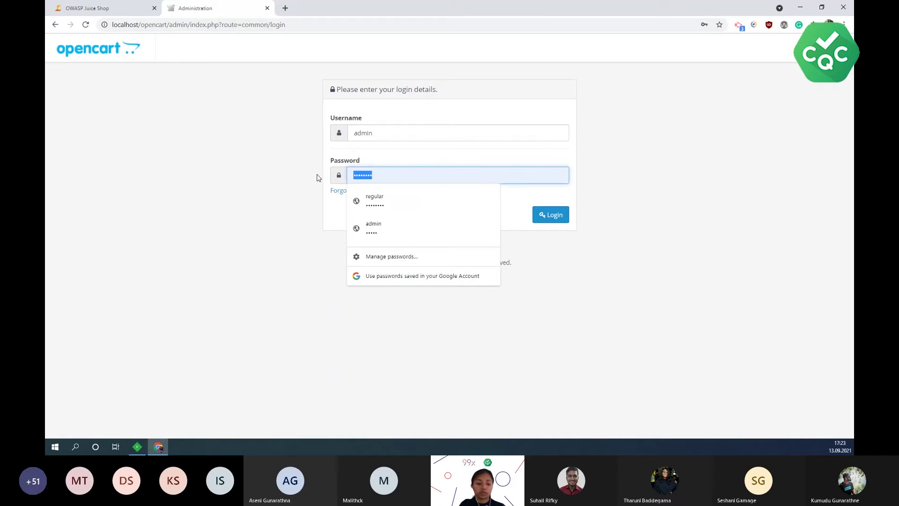
pyautogui.click(558, 217)
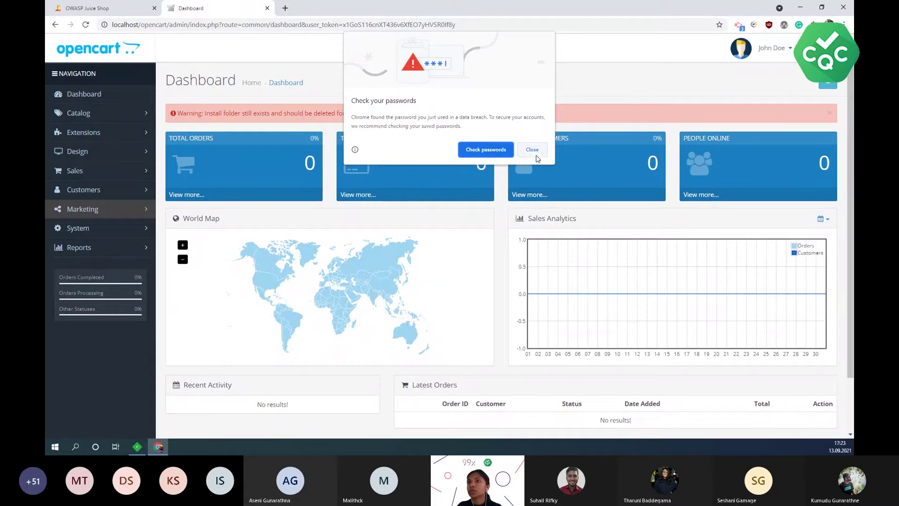
# - Dismiss the password warning, open Catalog > Recurring Profiles, then log out
pyautogui.click(532, 150)
pyautogui.click(85, 116)
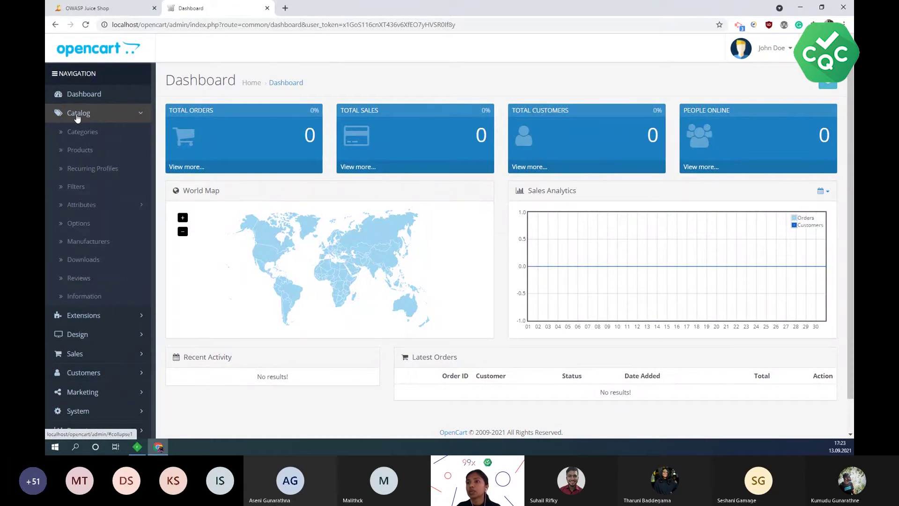
pyautogui.click(105, 174)
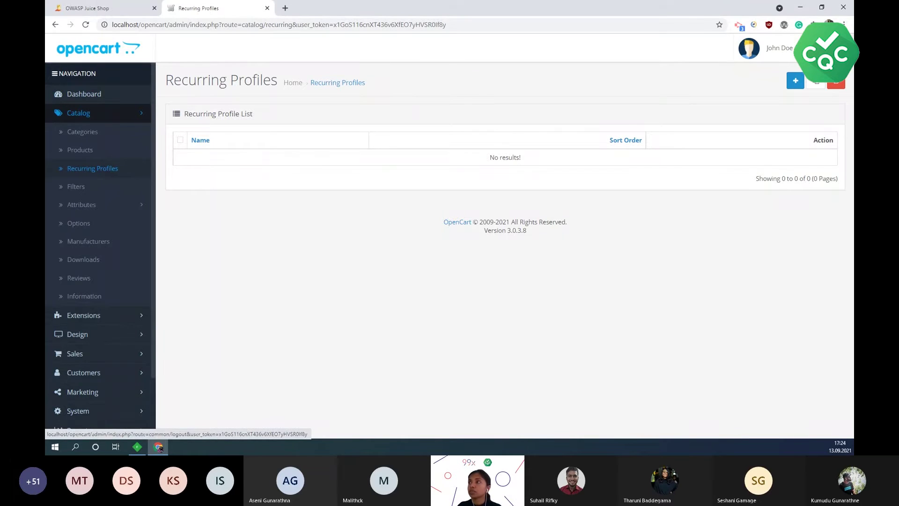
pyautogui.click(338, 83)
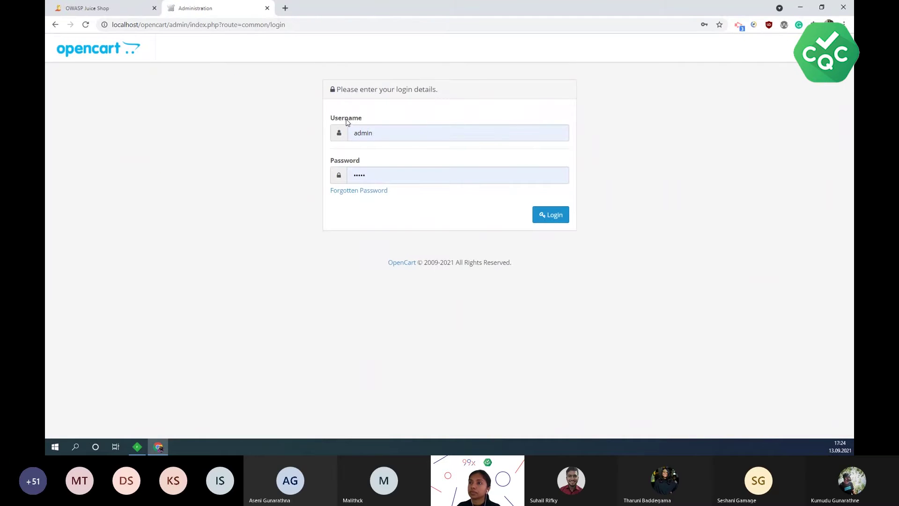
# - Select session 155 (catalog/recurring) in Fiddler, briefly showing and then minimizing Chrome
pyautogui.click(137, 448)
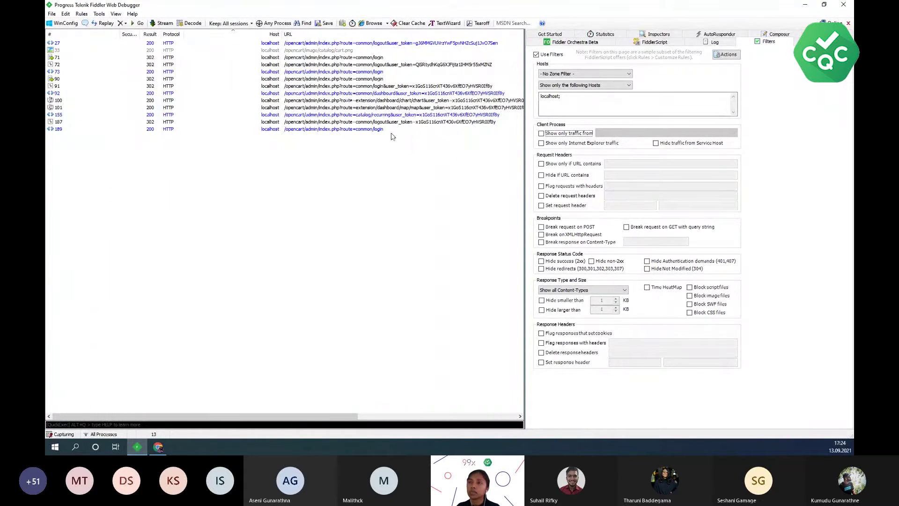
pyautogui.click(321, 115)
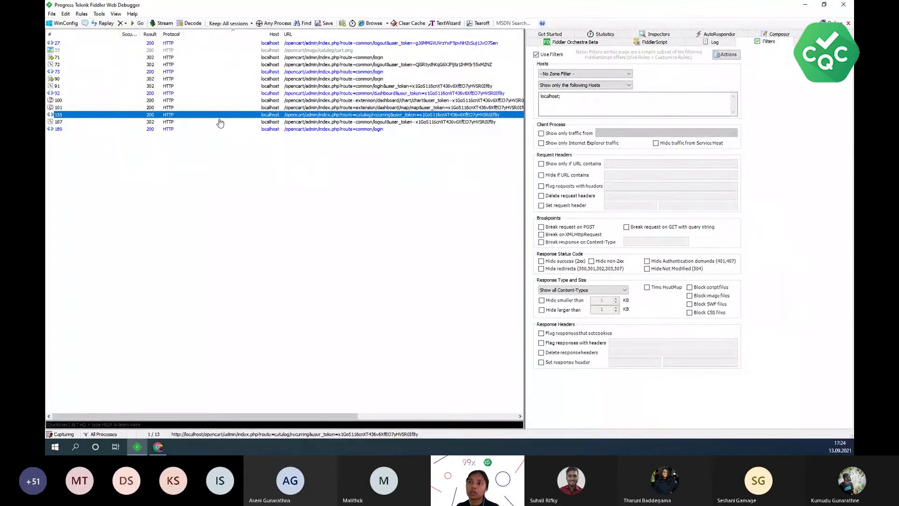
pyautogui.moveTo(159, 447)
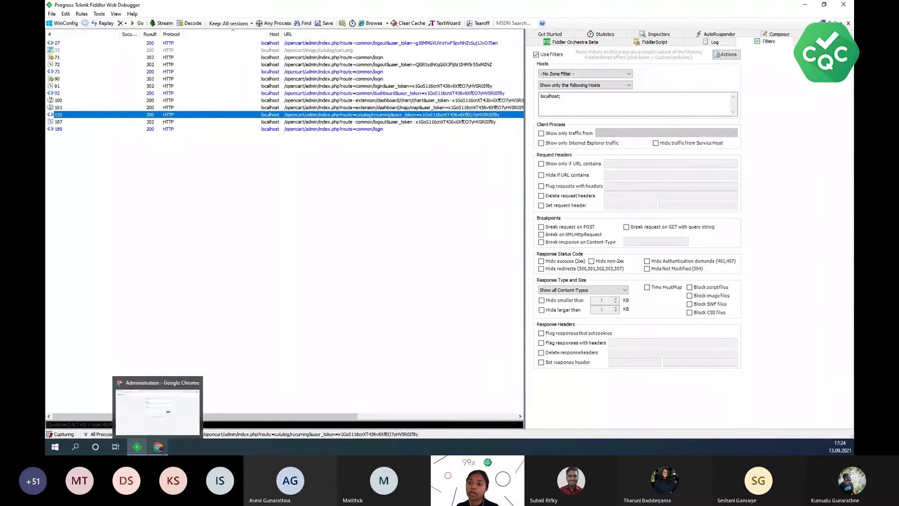
pyautogui.click(172, 412)
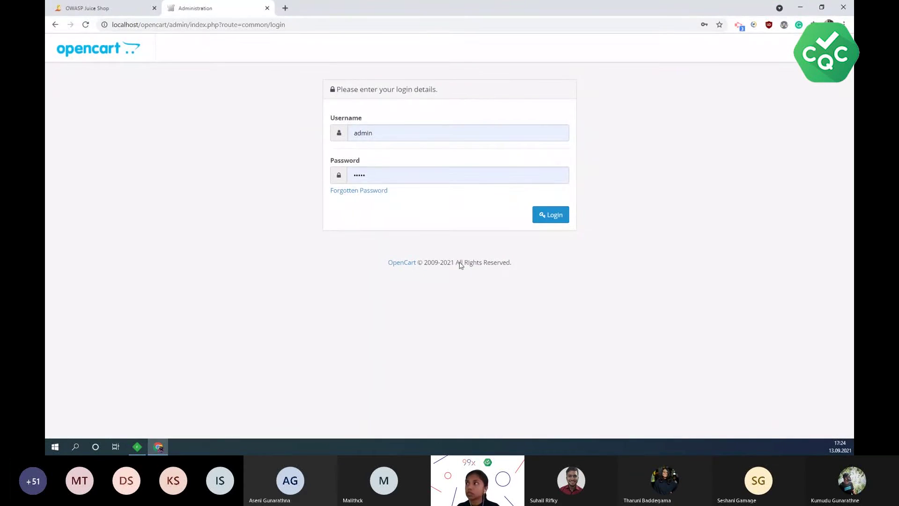
pyautogui.click(801, 9)
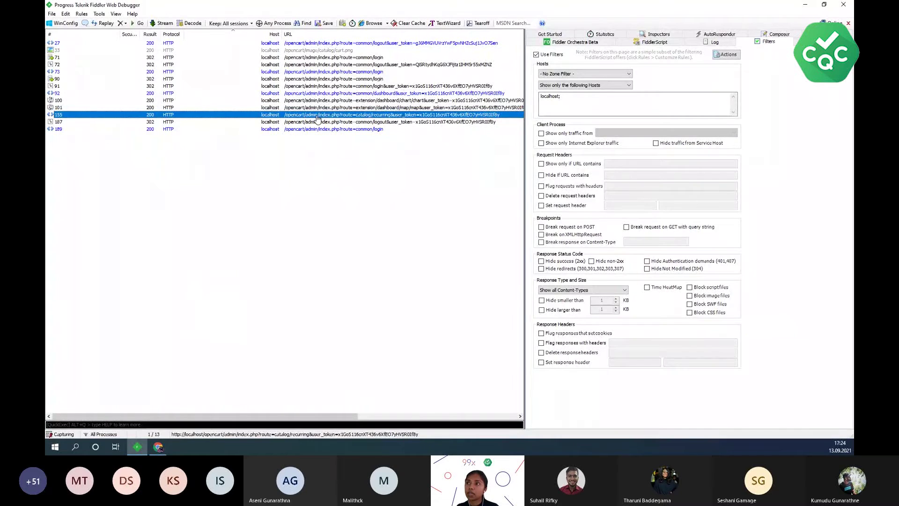
# - Reissue session 155 unconditionally via Replay, adding session 285
pyautogui.rightClick(174, 115)
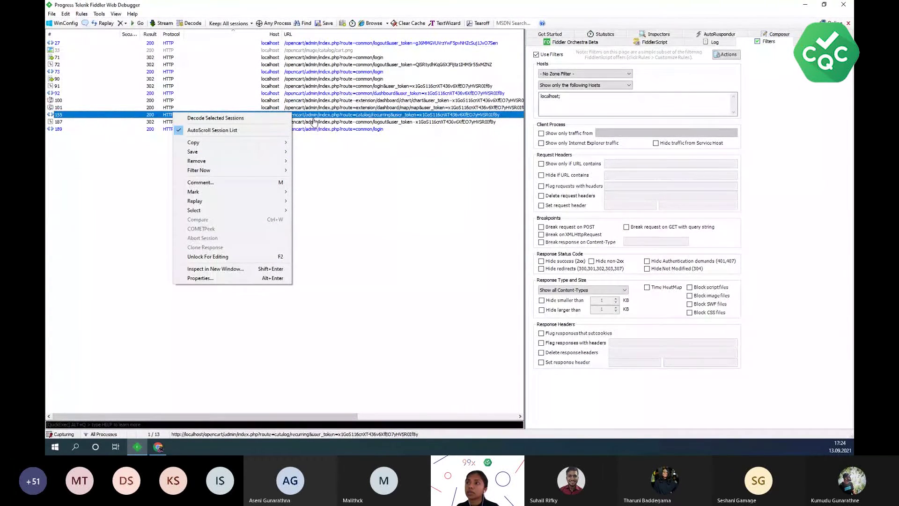
pyautogui.moveTo(206, 205)
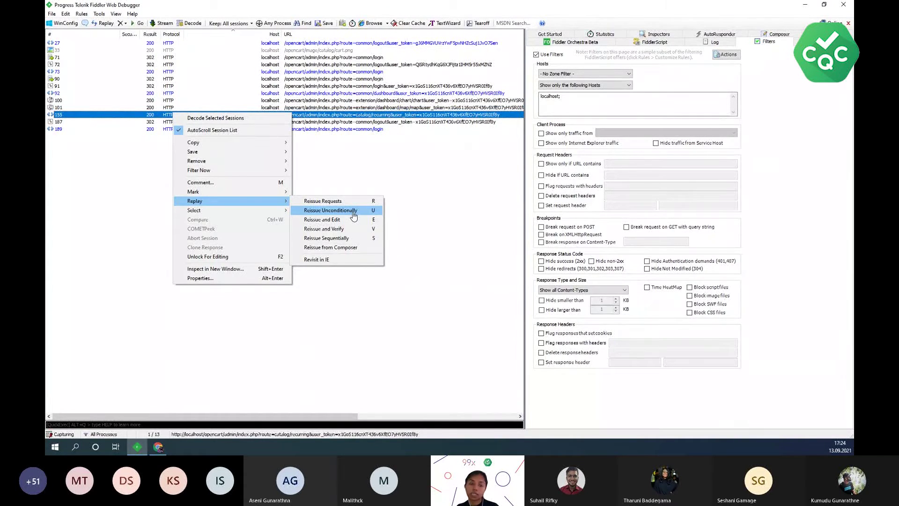
pyautogui.click(352, 214)
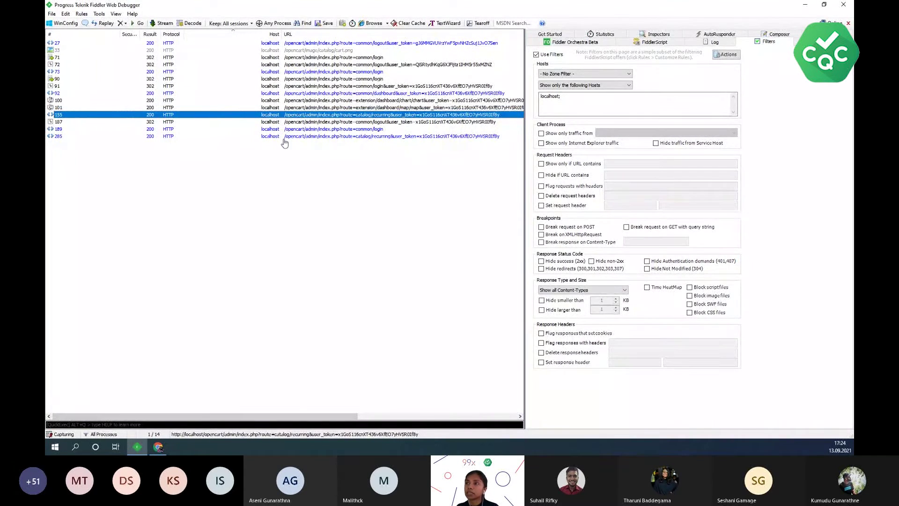
# - Open session 285 in Inspectors, show its 200 OK response headers, and widen the inspector
pyautogui.click(242, 136)
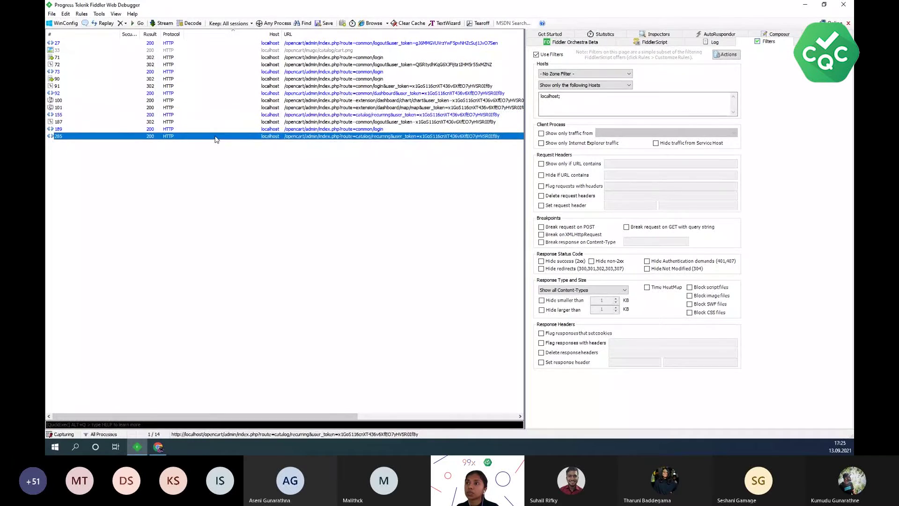
pyautogui.doubleClick(363, 139)
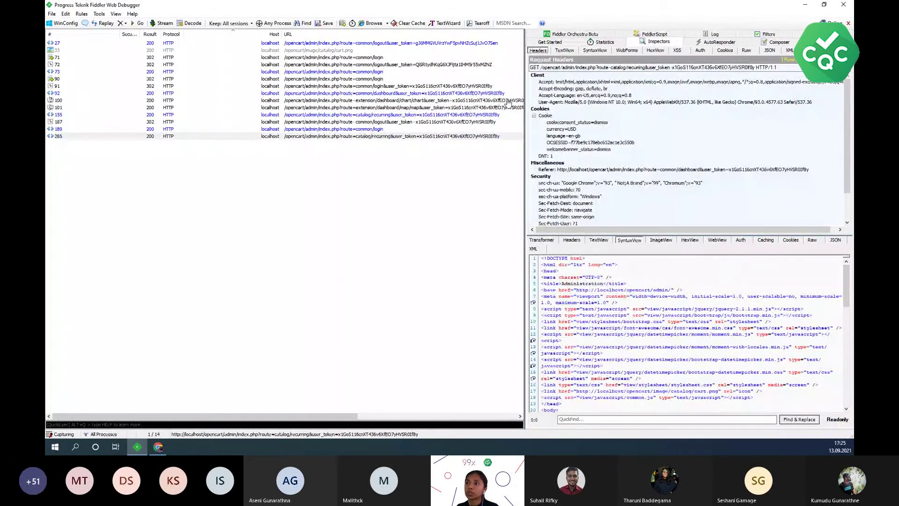
pyautogui.click(569, 241)
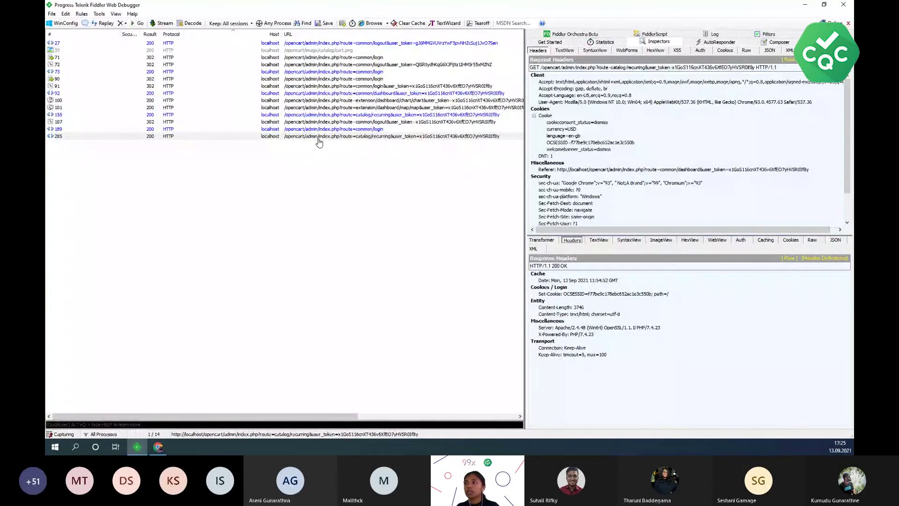
pyautogui.moveTo(525, 126); pyautogui.dragTo(398, 140)
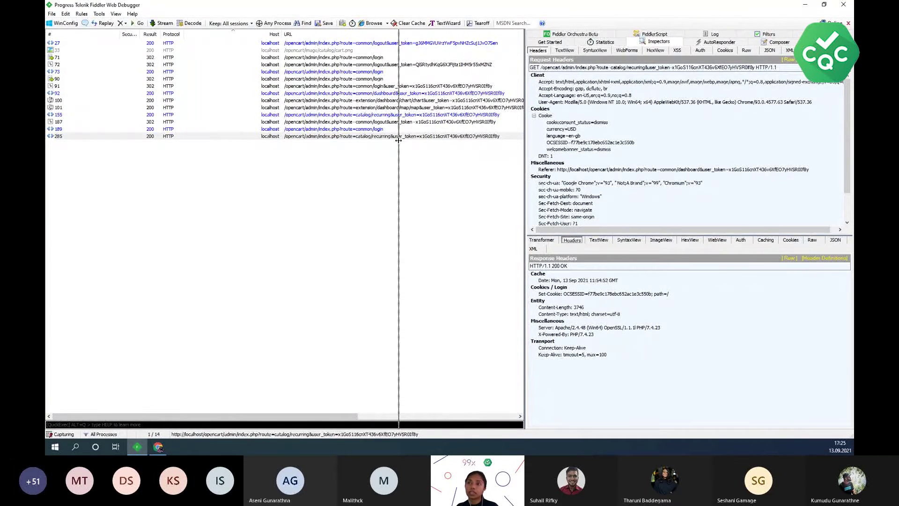
pyautogui.moveTo(399, 140); pyautogui.dragTo(398, 140)
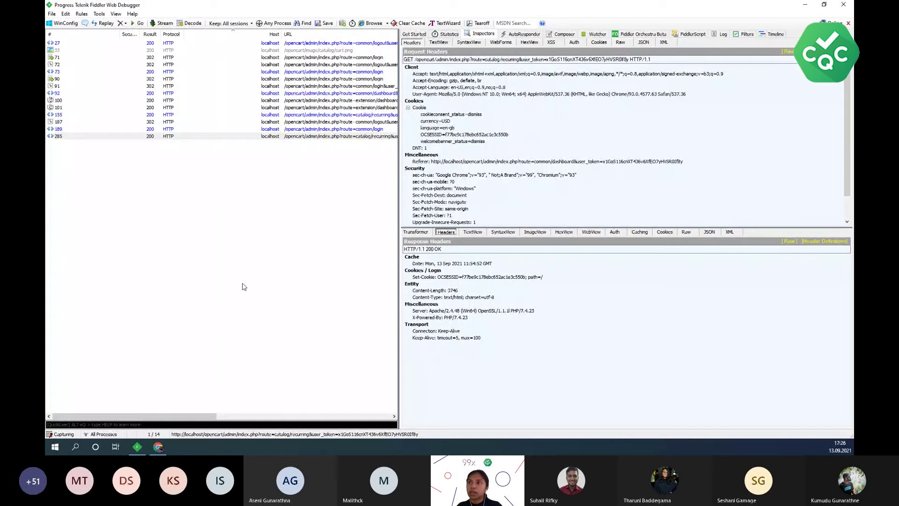
# - Sign in to the OpenCart admin as user 'regular' with the saved password
pyautogui.click(804, 7)
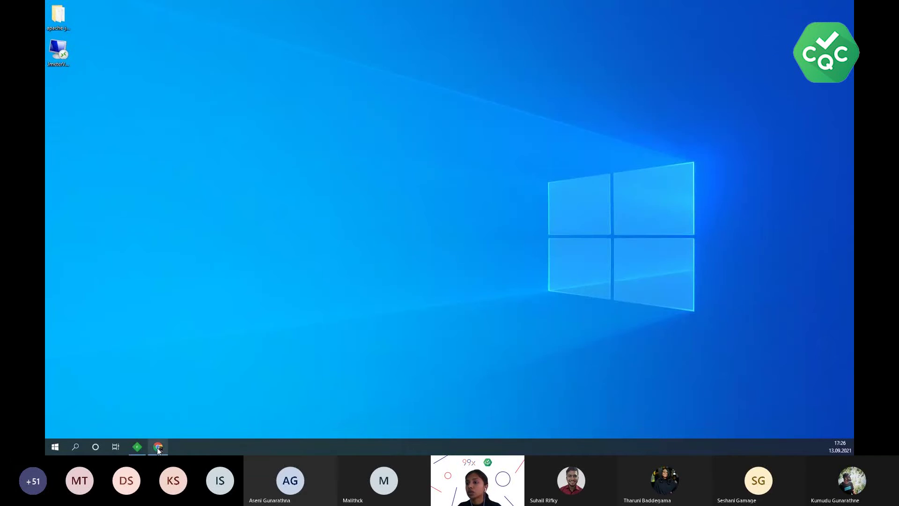
pyautogui.click(158, 447)
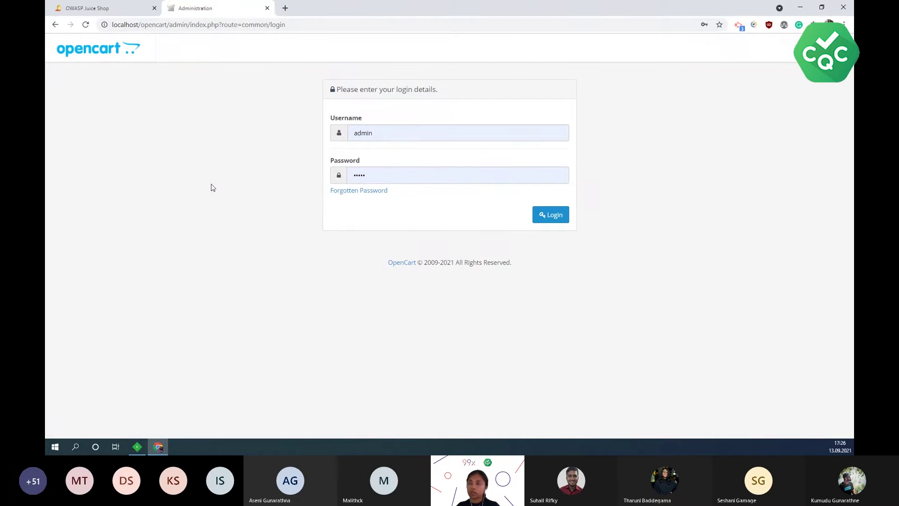
pyautogui.moveTo(391, 138); pyautogui.dragTo(347, 140)
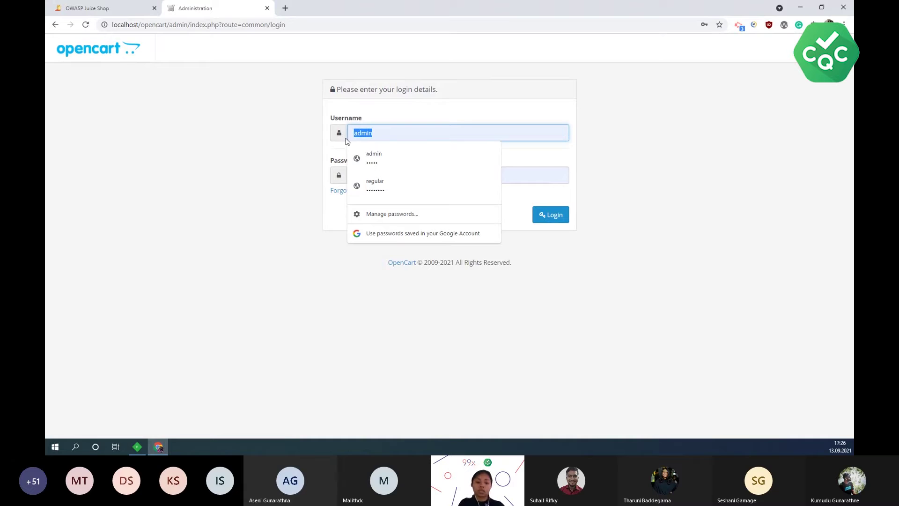
pyautogui.write('relar')
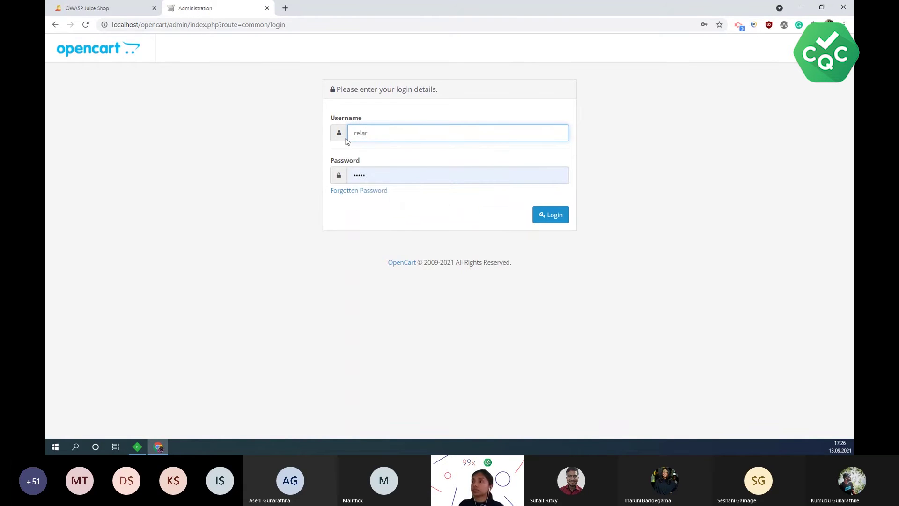
pyautogui.doubleClick(345, 136)
pyautogui.write('regular')
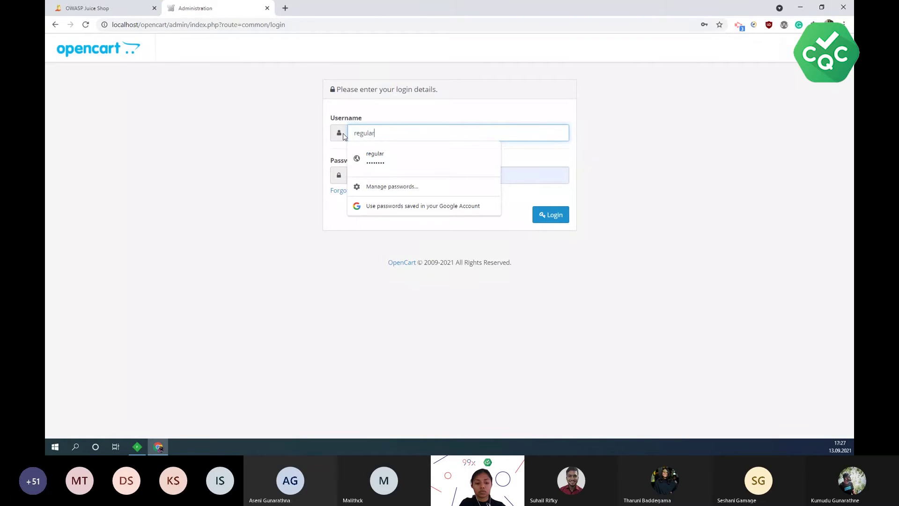
pyautogui.click(406, 155)
pyautogui.click(402, 173)
pyautogui.moveTo(401, 173); pyautogui.dragTo(335, 177)
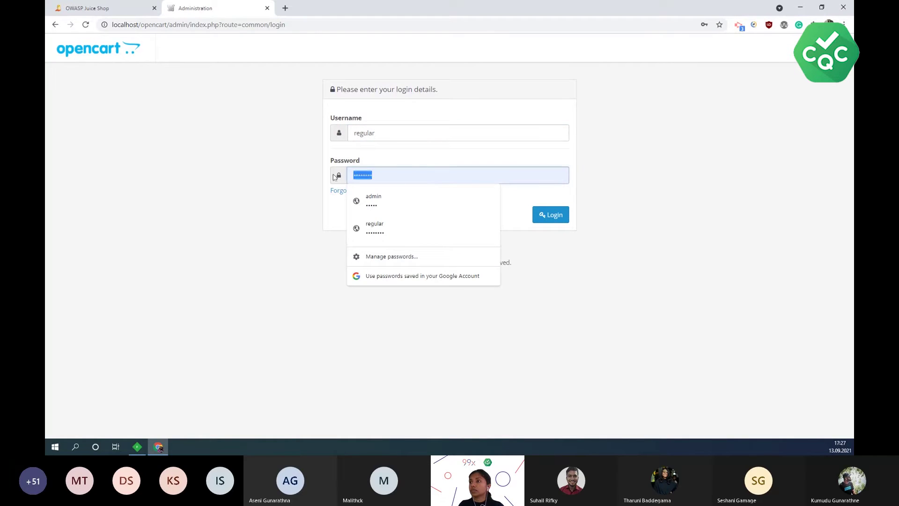
pyautogui.click(412, 227)
pyautogui.click(545, 220)
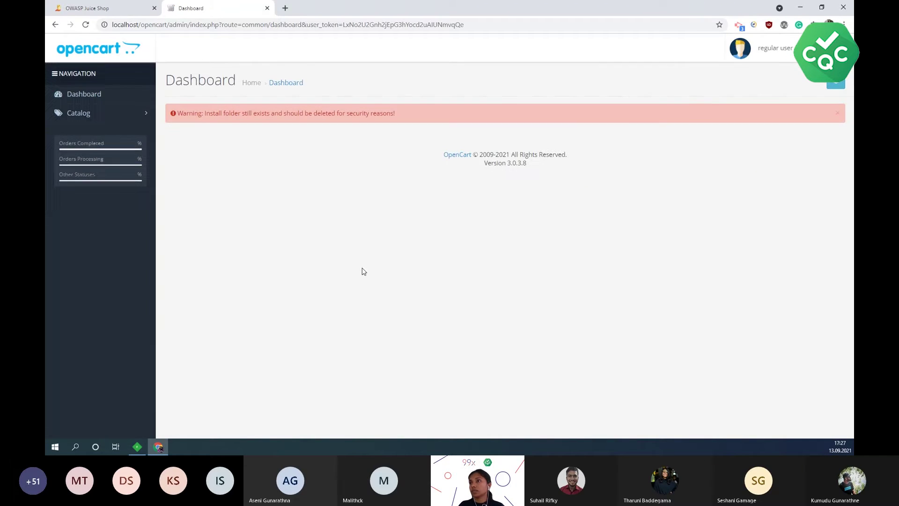
# - Dismiss the install-folder warning and open Catalog > Categories
pyautogui.click(838, 113)
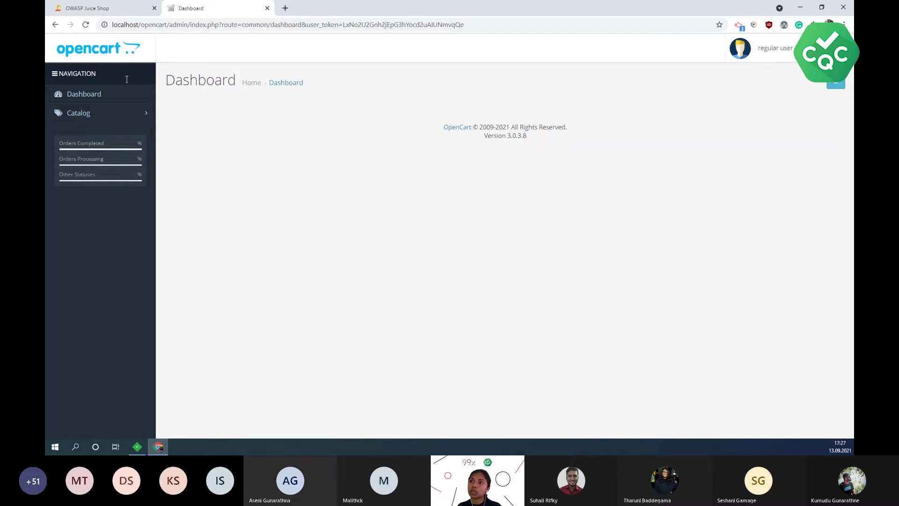
pyautogui.click(145, 115)
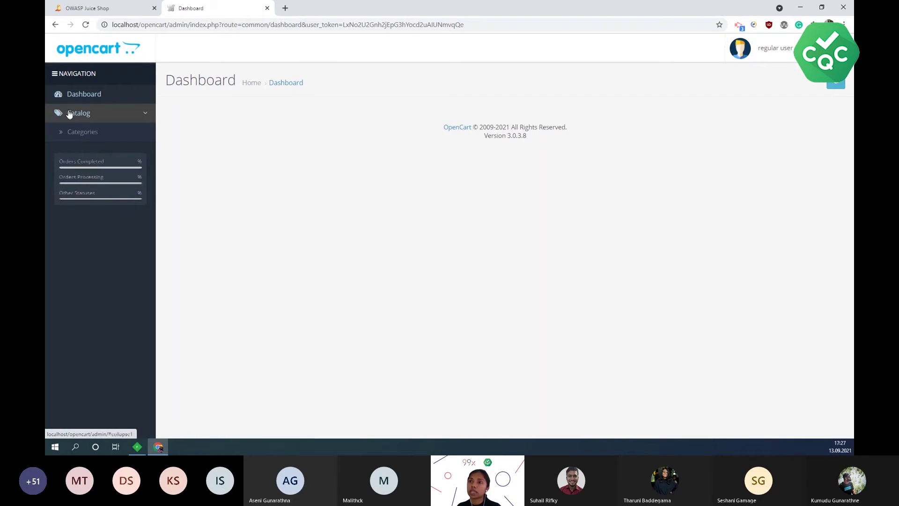
pyautogui.click(90, 135)
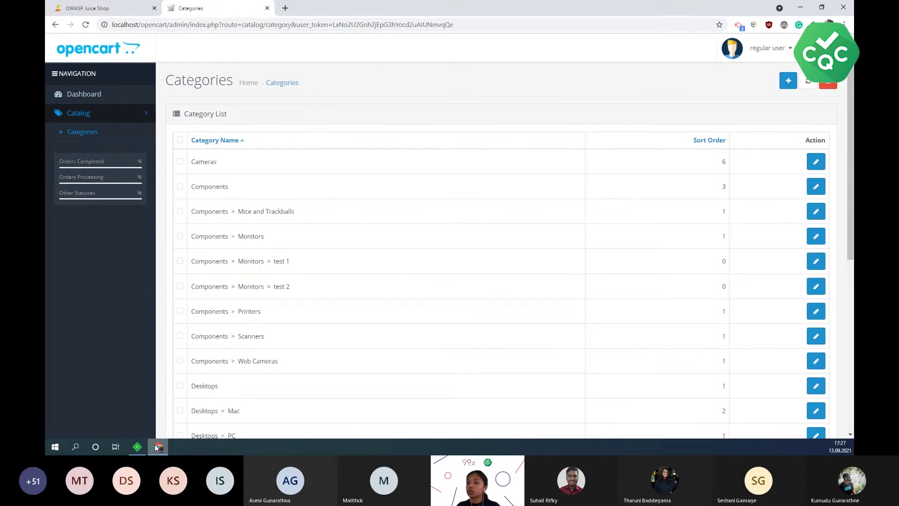
# - Open Fiddler's Composer and drag session 582 into it
pyautogui.click(137, 447)
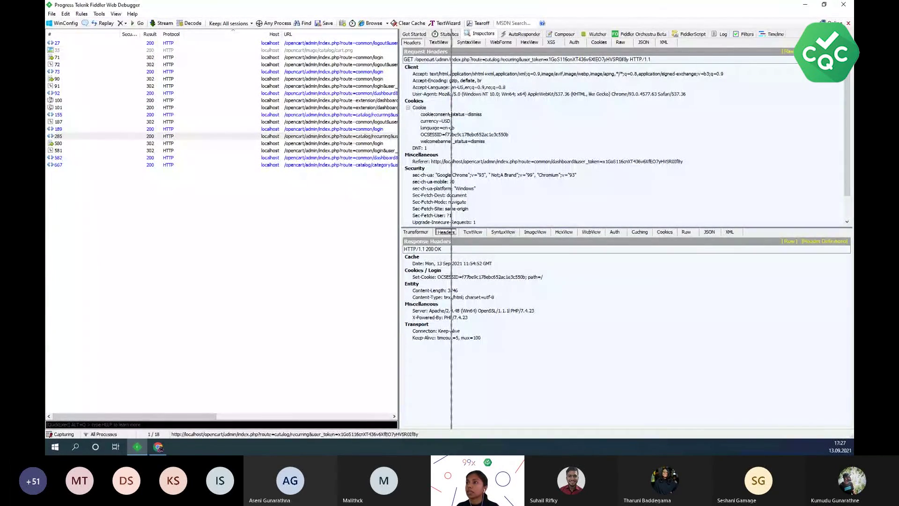
pyautogui.moveTo(450, 114); pyautogui.dragTo(453, 114)
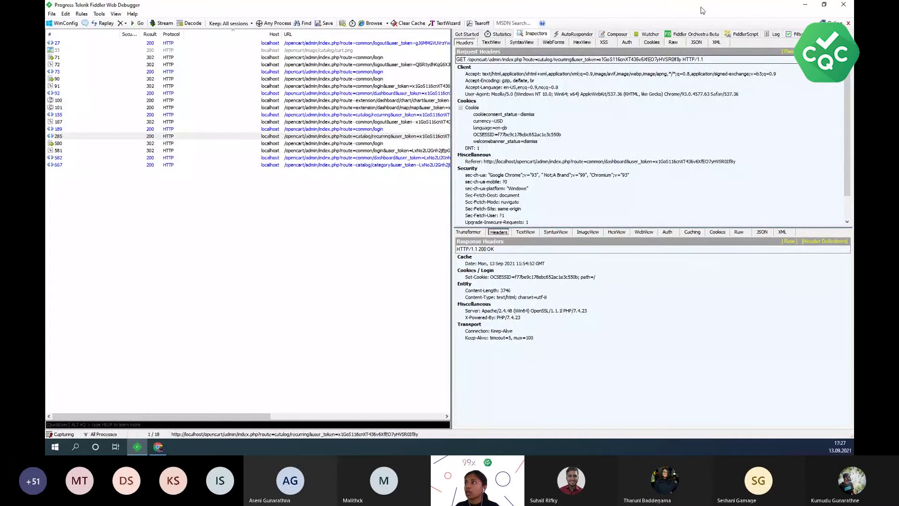
pyautogui.click(617, 34)
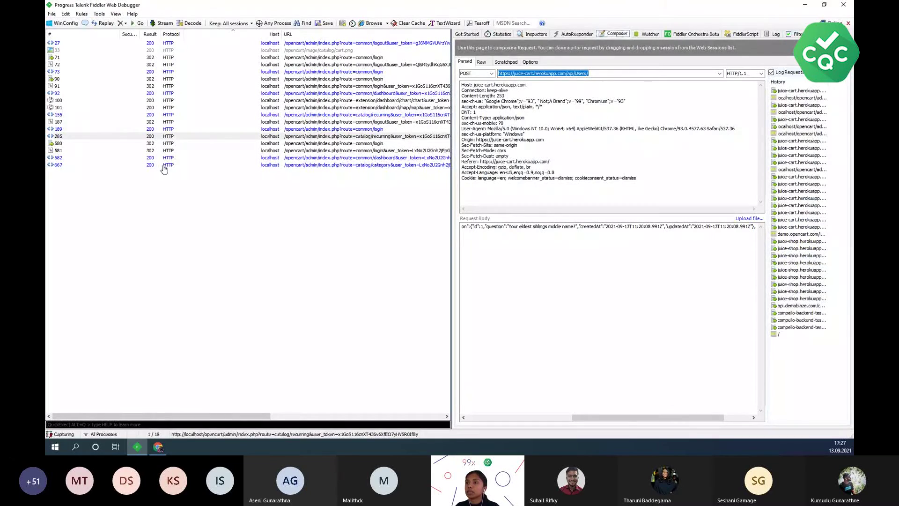
pyautogui.click(294, 159)
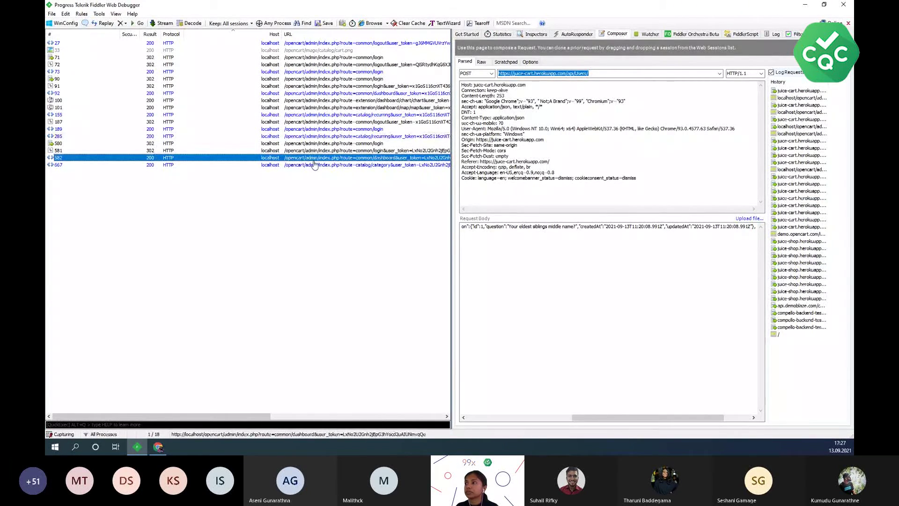
pyautogui.moveTo(314, 159); pyautogui.dragTo(539, 141)
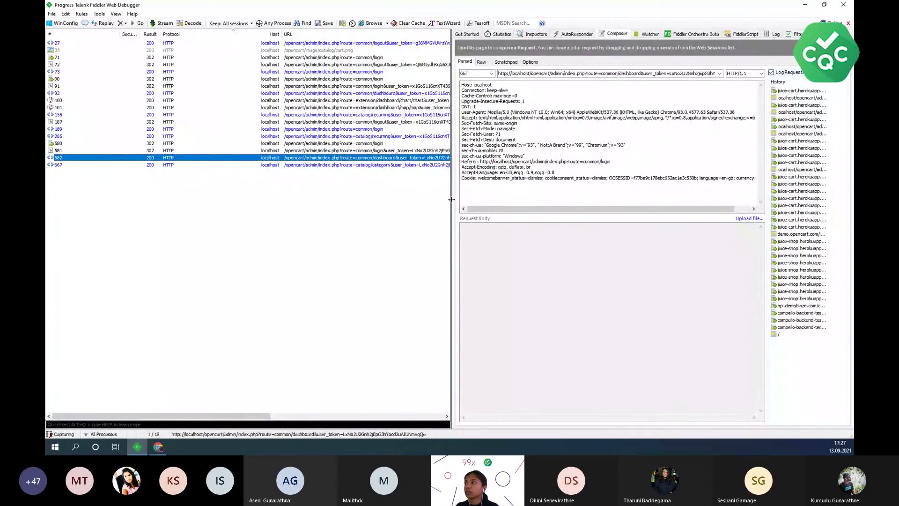
# - Load catalog/category session 667 into Composer and select the Referer's user_token value
pyautogui.moveTo(452, 200); pyautogui.dragTo(308, 199)
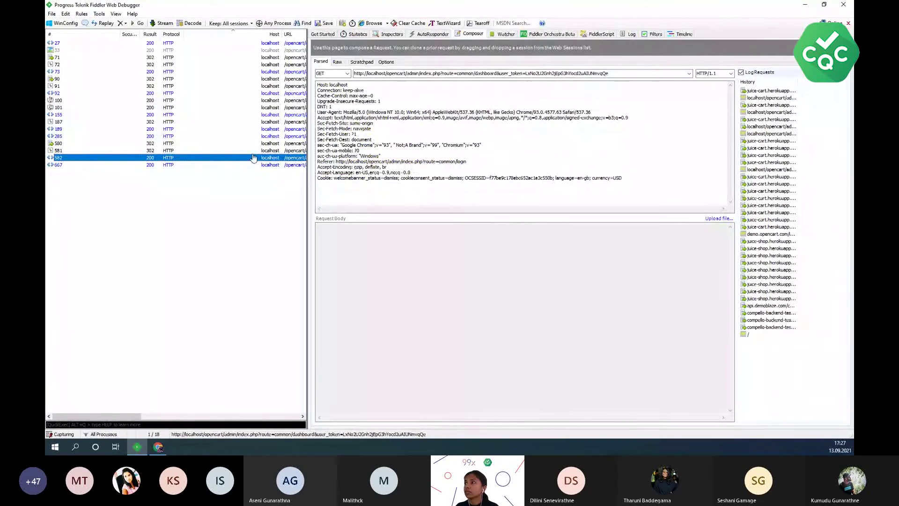
pyautogui.click(262, 165)
pyautogui.moveTo(315, 167); pyautogui.dragTo(404, 163)
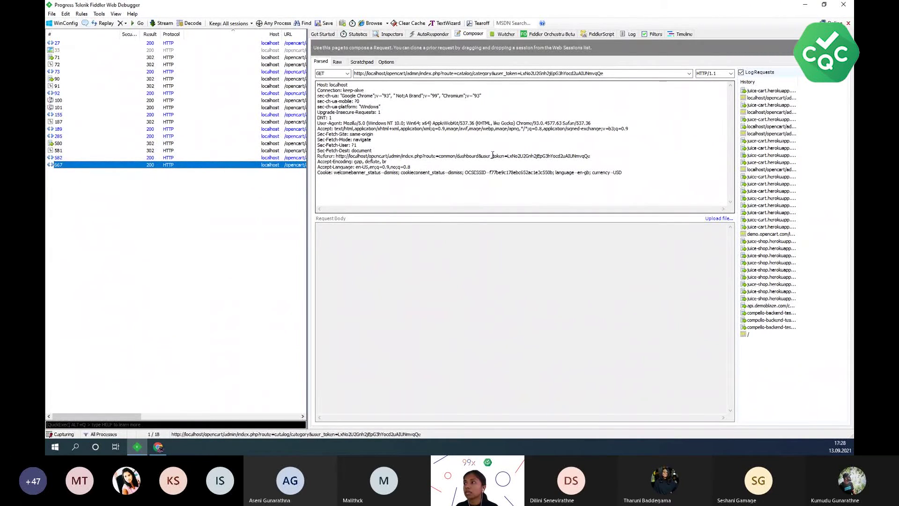
pyautogui.moveTo(592, 156); pyautogui.dragTo(509, 156)
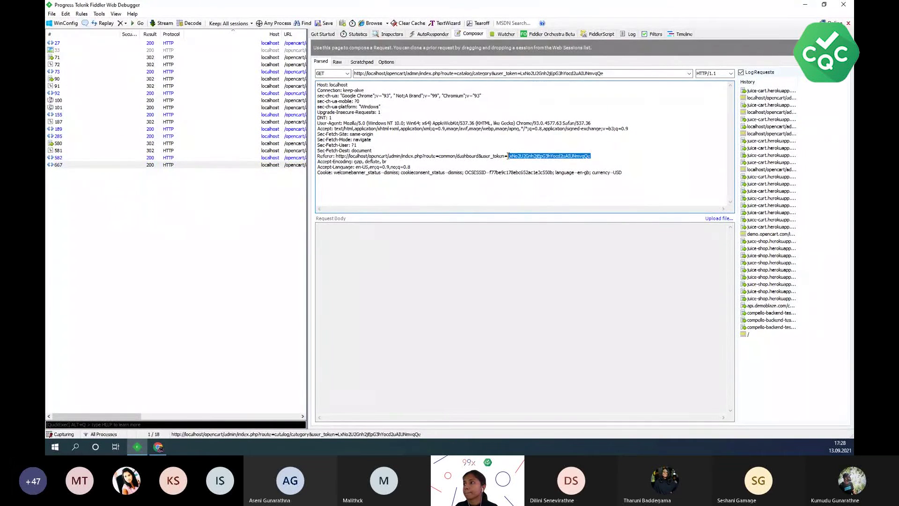
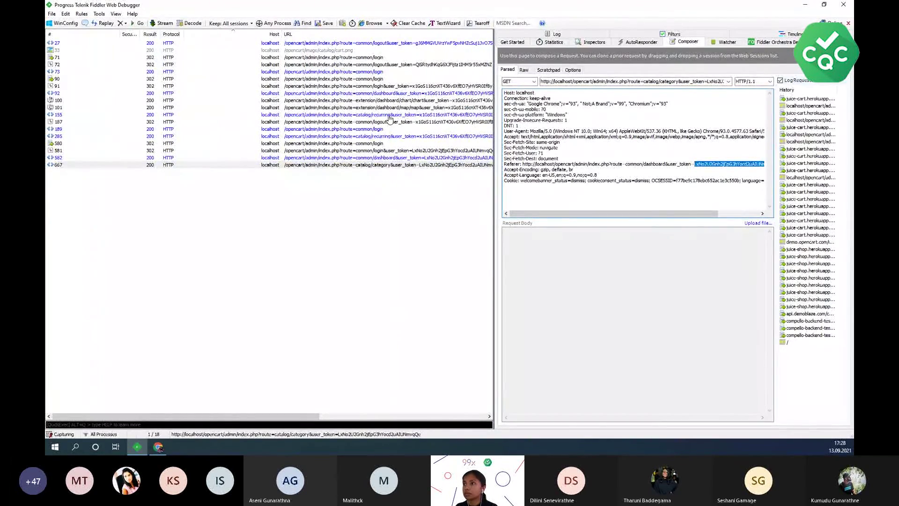
# - Load session 155's catalog/recurring GET request into the Composer and widen the Composer panel
pyautogui.click(189, 115)
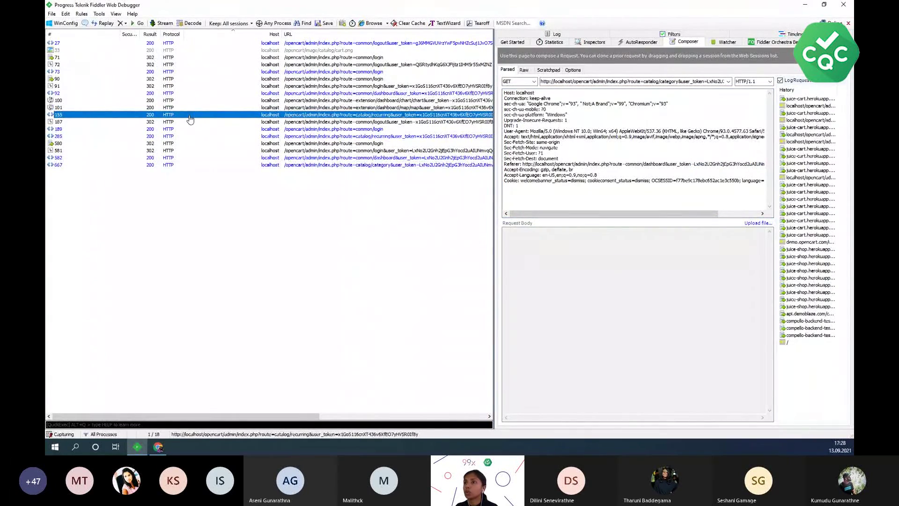
pyautogui.moveTo(190, 120); pyautogui.dragTo(640, 169)
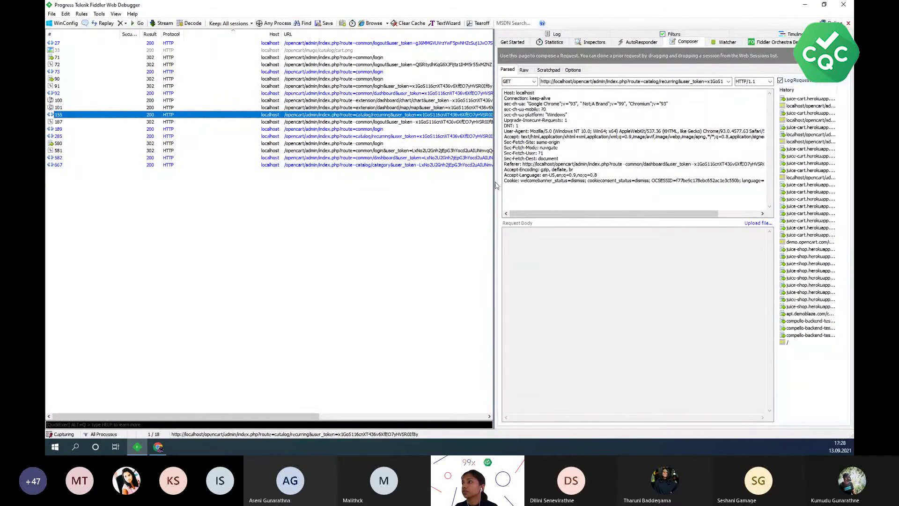
pyautogui.moveTo(458, 182); pyautogui.dragTo(347, 184)
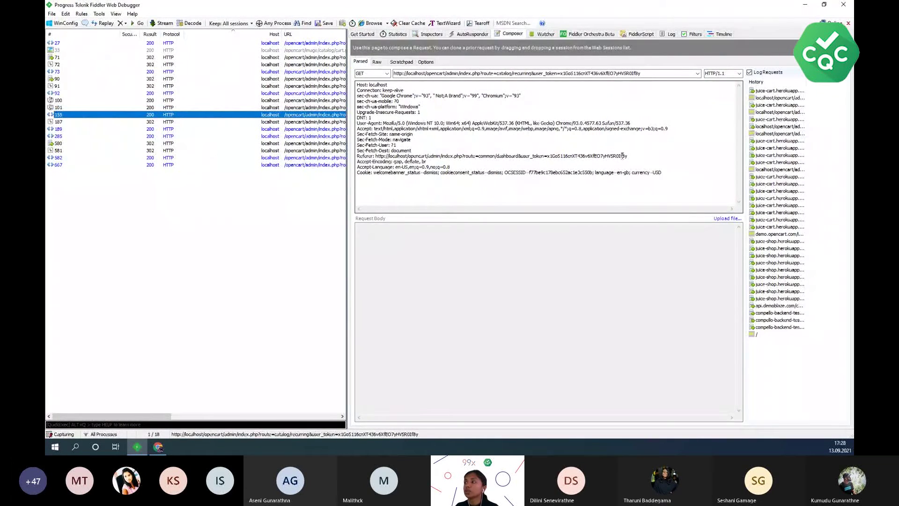
# - Swap the Referer header's user_token value for the other session's pasted token
pyautogui.moveTo(629, 157); pyautogui.dragTo(548, 157)
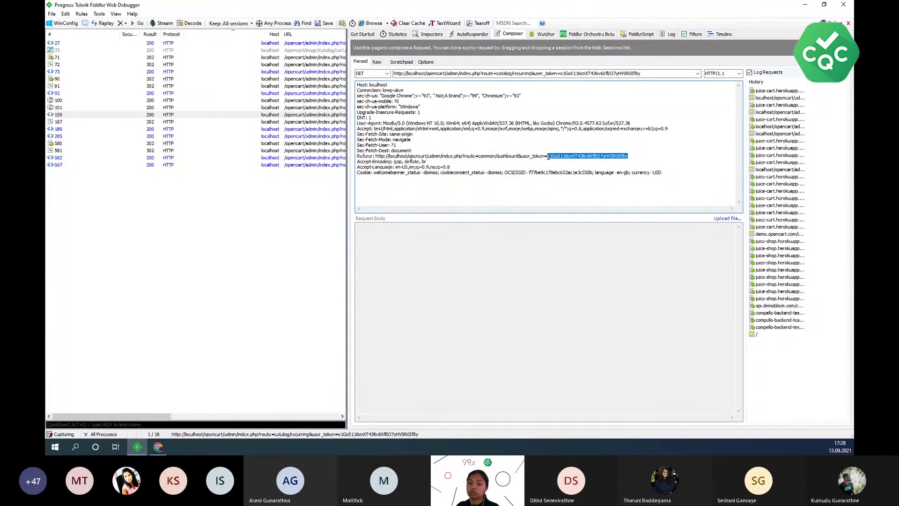
pyautogui.press('Delete')
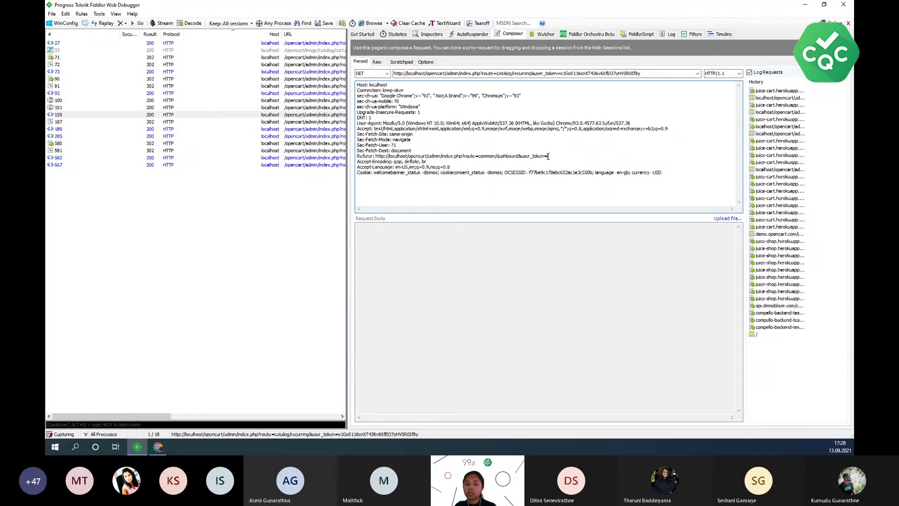
pyautogui.hotkey('ctrl', 'v')
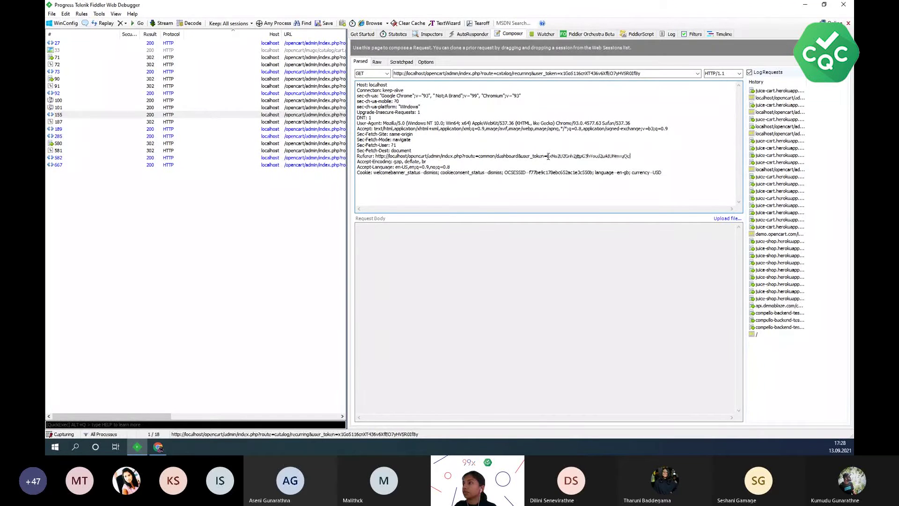
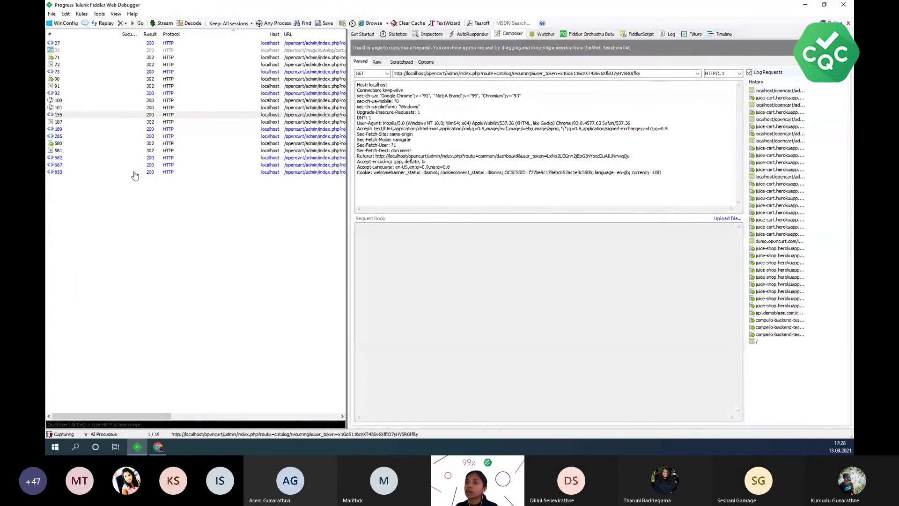
# - Select session 853 and view its request and response headers in the Inspectors
pyautogui.click(135, 173)
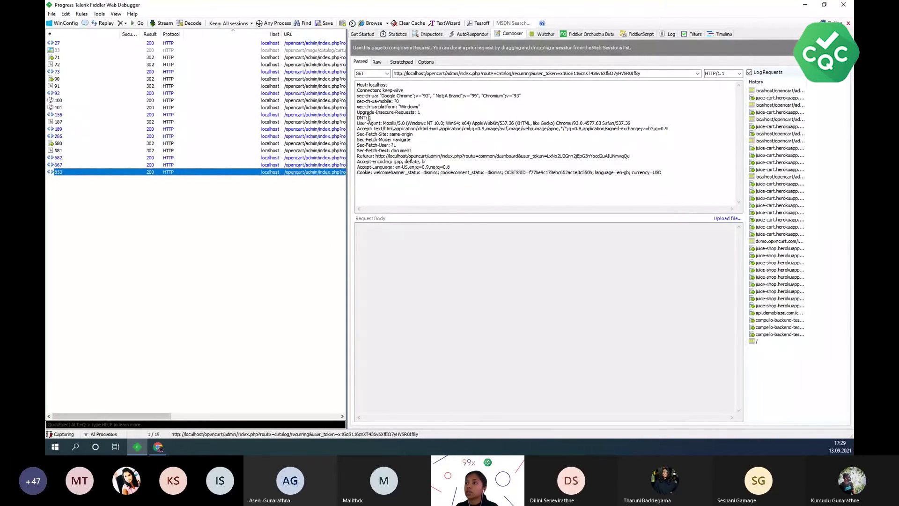
pyautogui.click(431, 34)
pyautogui.click(394, 233)
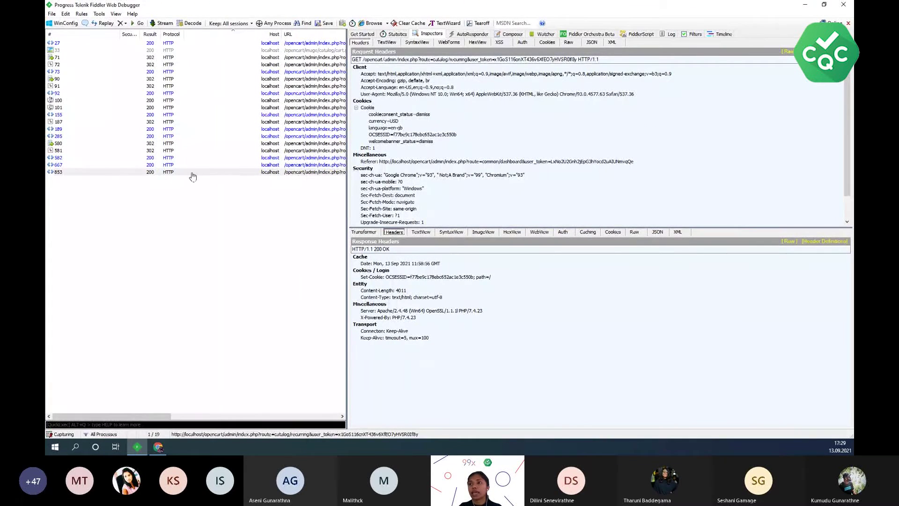
# - Resize the session list against the inspectors and widen the Host column
pyautogui.moveTo(347, 149); pyautogui.dragTo(501, 149)
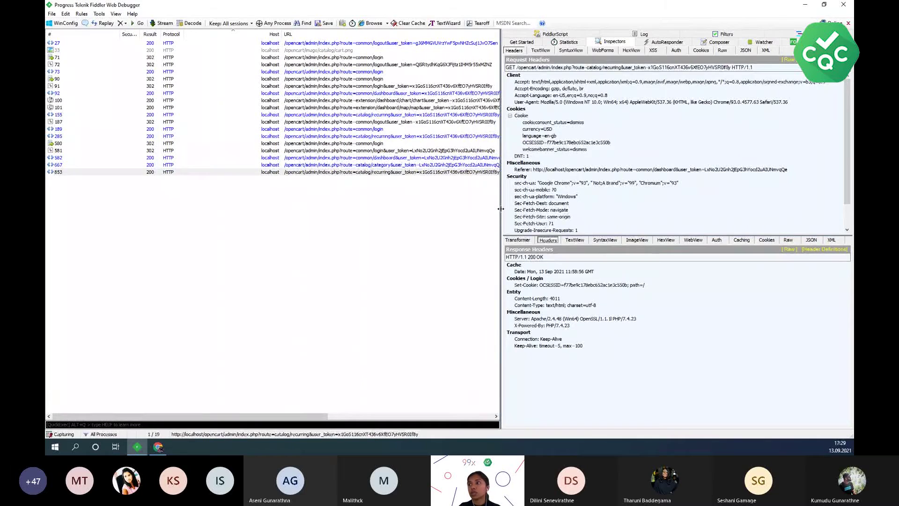
pyautogui.moveTo(501, 208); pyautogui.dragTo(372, 209)
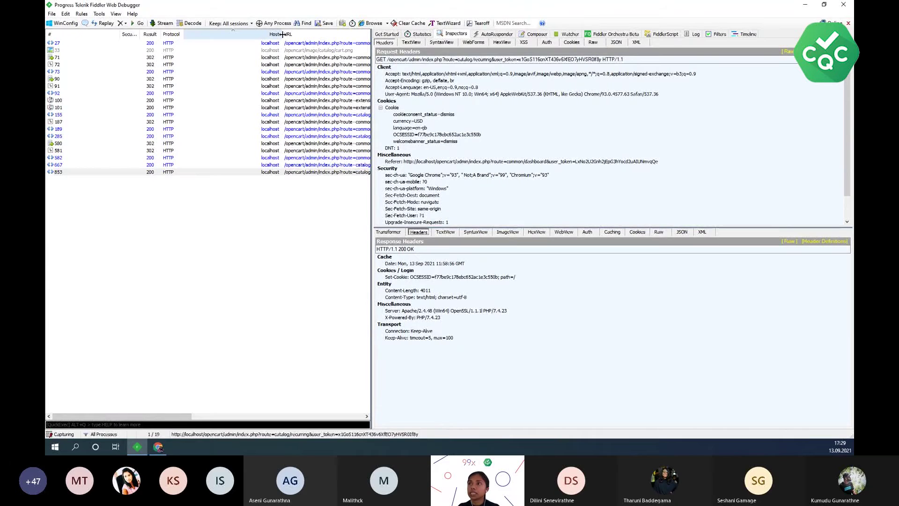
pyautogui.moveTo(283, 34); pyautogui.dragTo(323, 35)
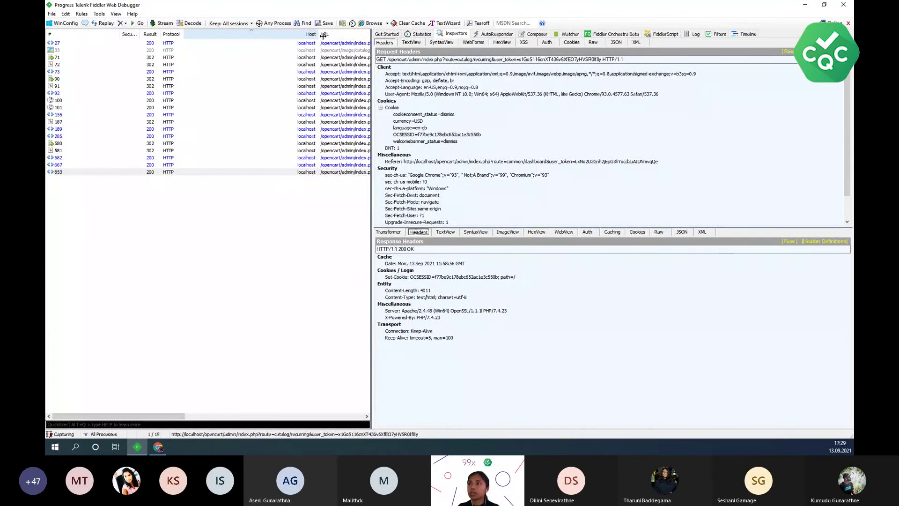
# - Through Customize Columns, add the Miscellaneous SecurityHeaders field as a 60-wide session list column
pyautogui.rightClick(294, 36)
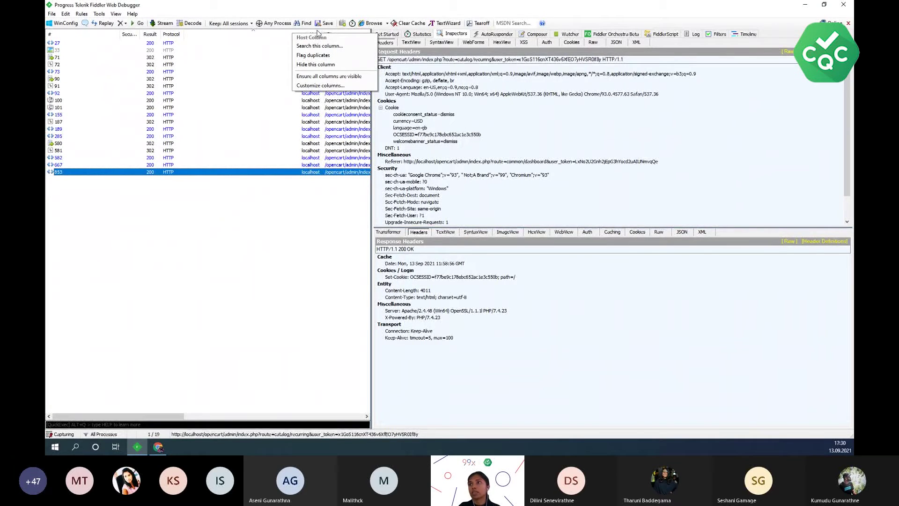
pyautogui.click(321, 85)
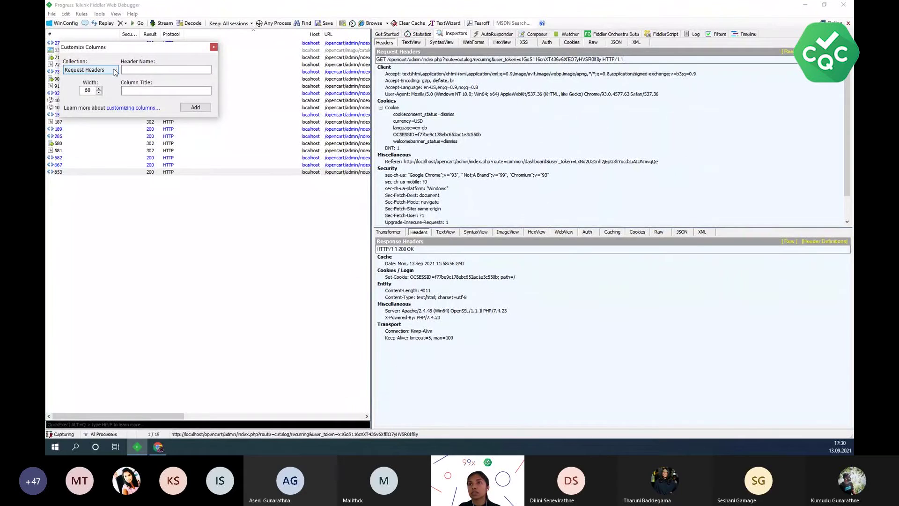
pyautogui.click(114, 72)
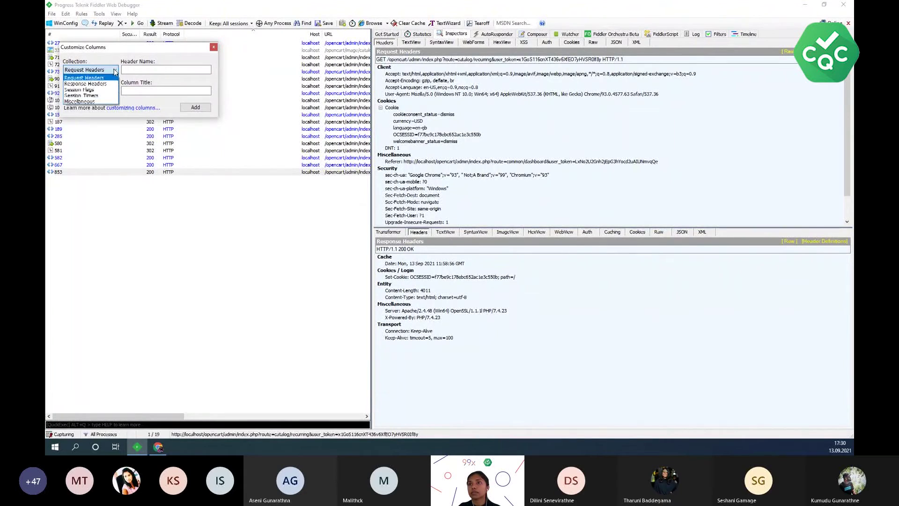
pyautogui.click(94, 102)
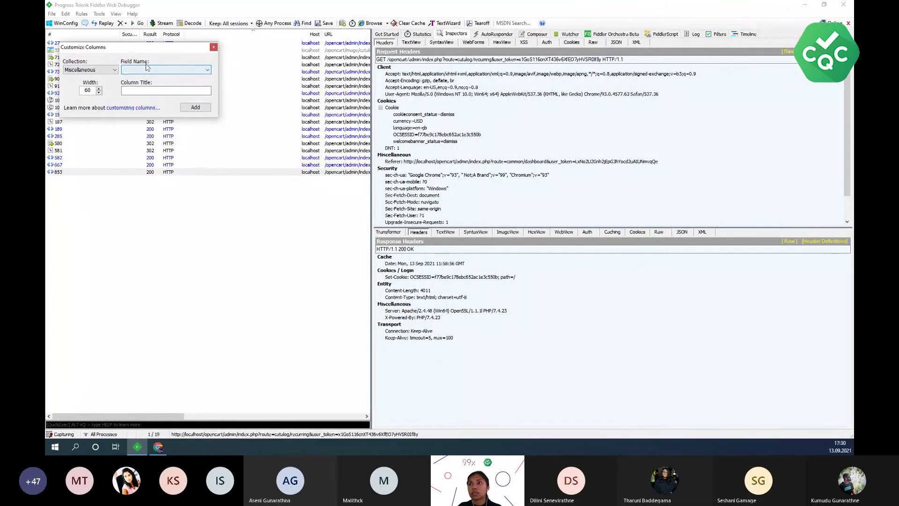
pyautogui.click(208, 71)
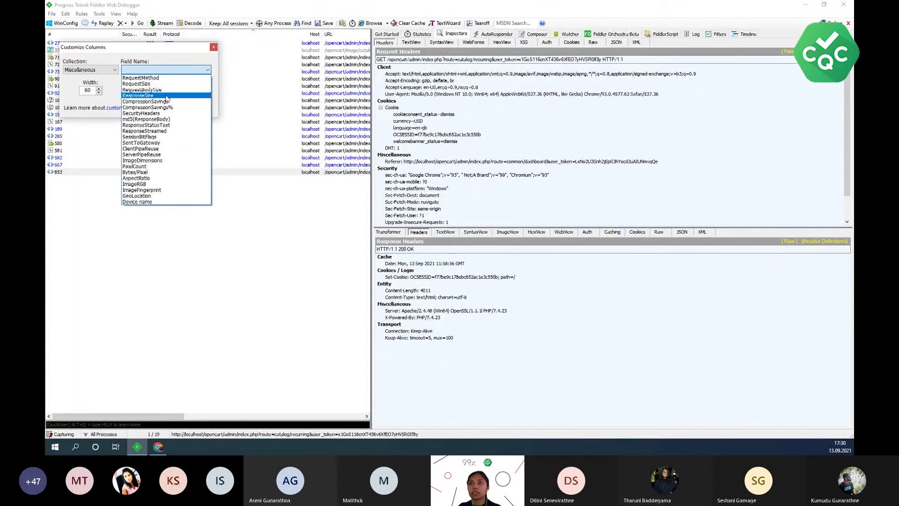
pyautogui.click(163, 113)
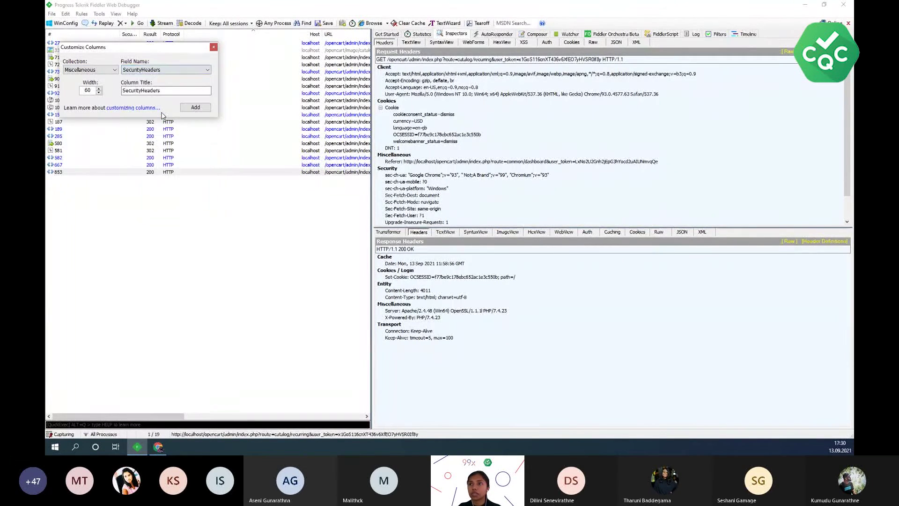
pyautogui.click(161, 92)
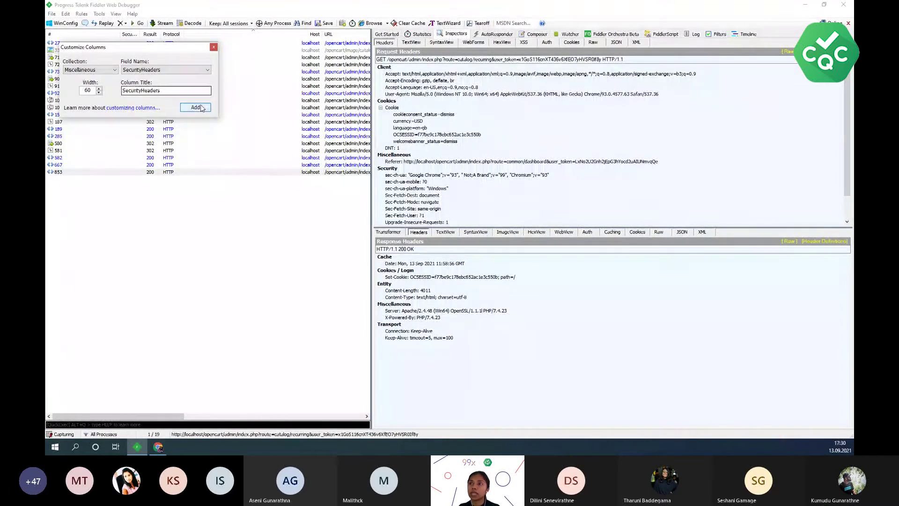
pyautogui.click(214, 47)
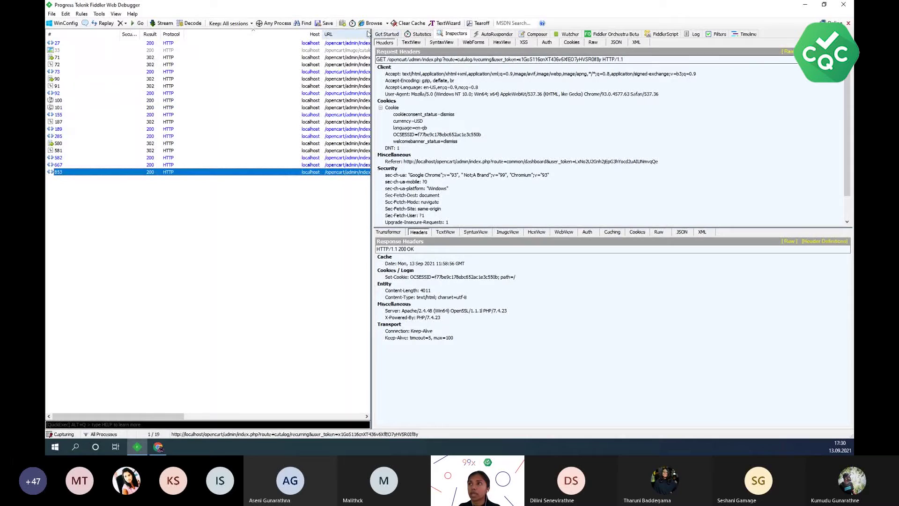
# - Widen the SecurityHeaders column to about 250 px and narrow the session list again
pyautogui.moveTo(501, 49); pyautogui.dragTo(502, 49)
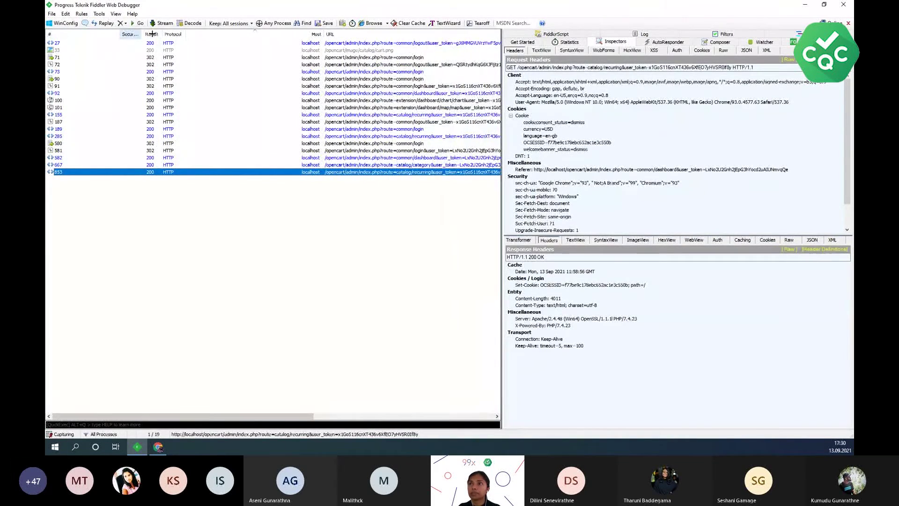
pyautogui.moveTo(139, 34); pyautogui.dragTo(237, 34)
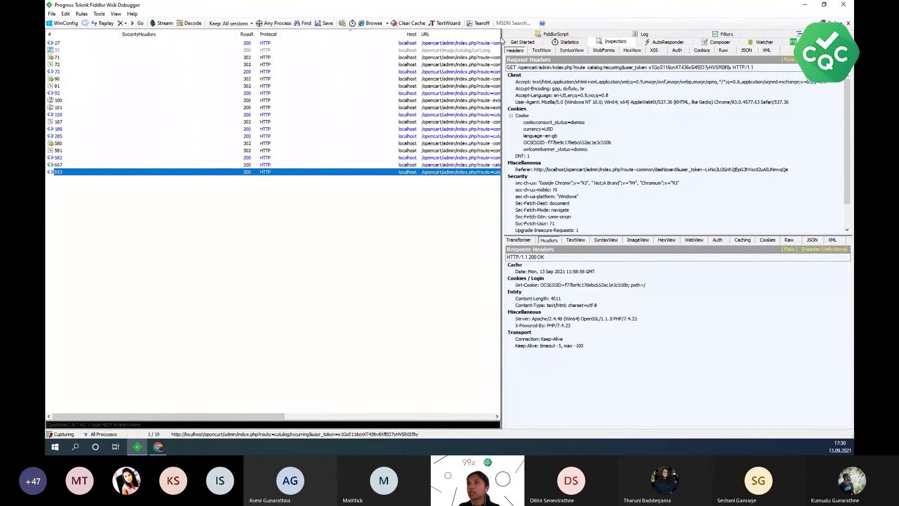
pyautogui.moveTo(501, 40); pyautogui.dragTo(345, 58)
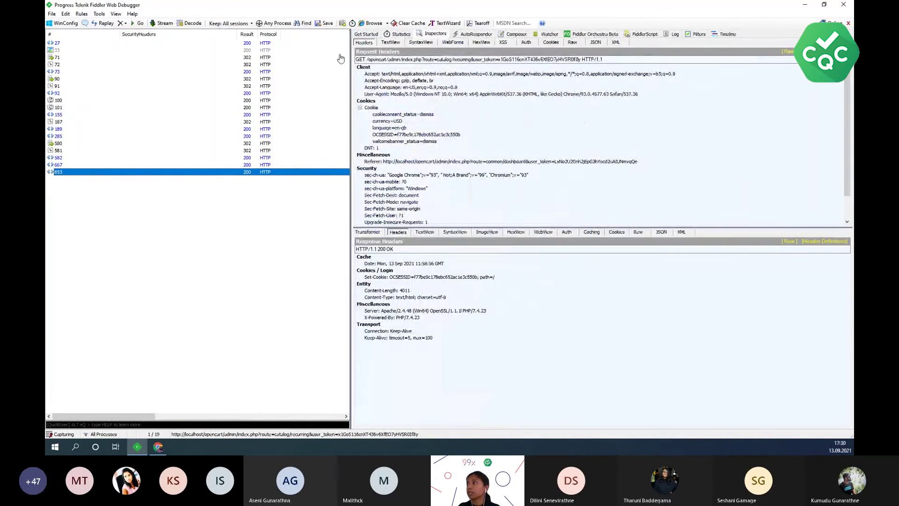
# - Turn off the localhost-only traffic filter to show all sessions and switch to Chrome
pyautogui.click(698, 34)
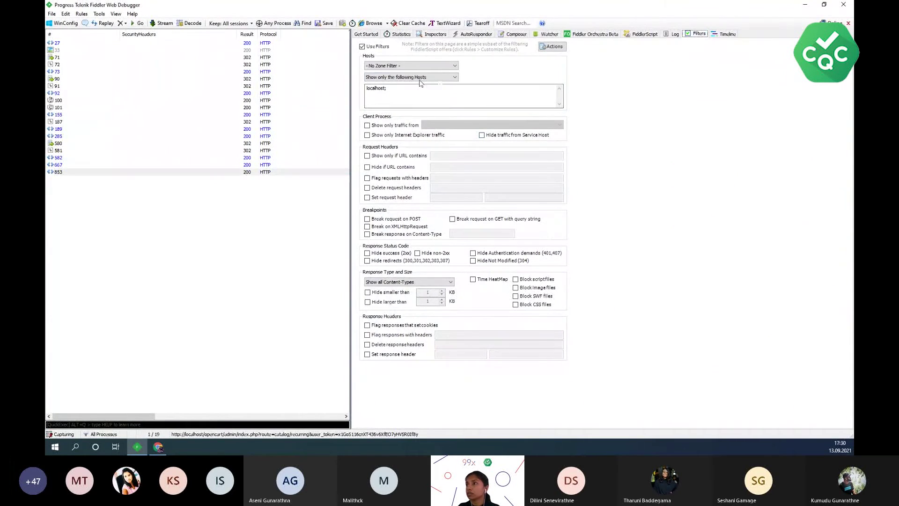
pyautogui.moveTo(388, 88); pyautogui.dragTo(363, 98)
pyautogui.click(377, 47)
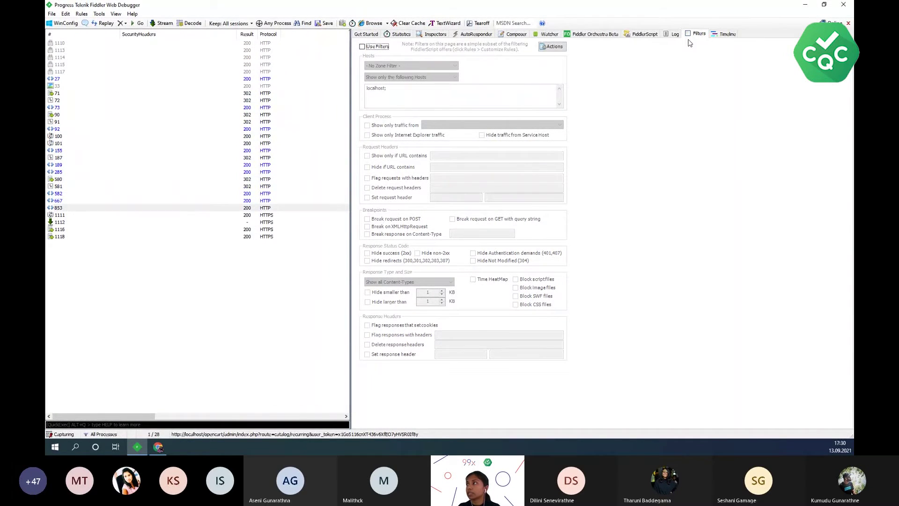
pyautogui.click(158, 448)
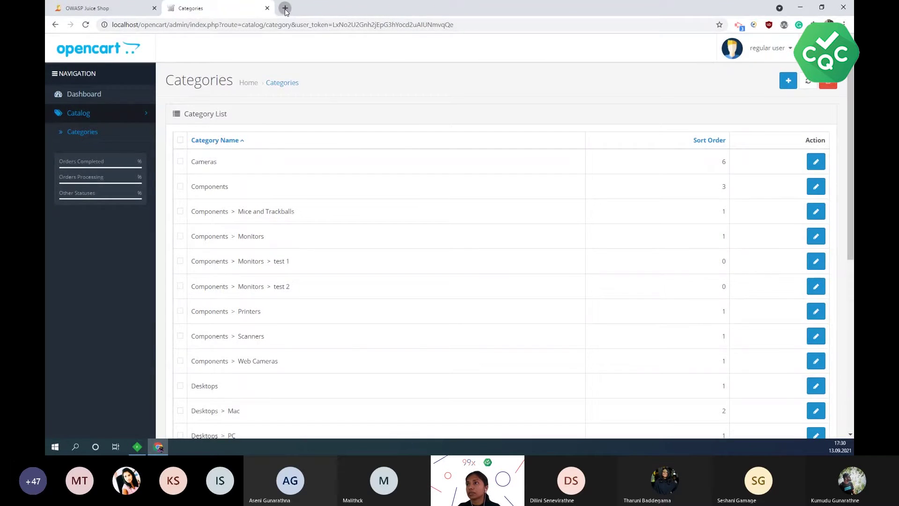
pyautogui.click(285, 8)
# - Load yahoo.com in a new Chrome tab, then bring Fiddler back to the front
pyautogui.click(246, 26)
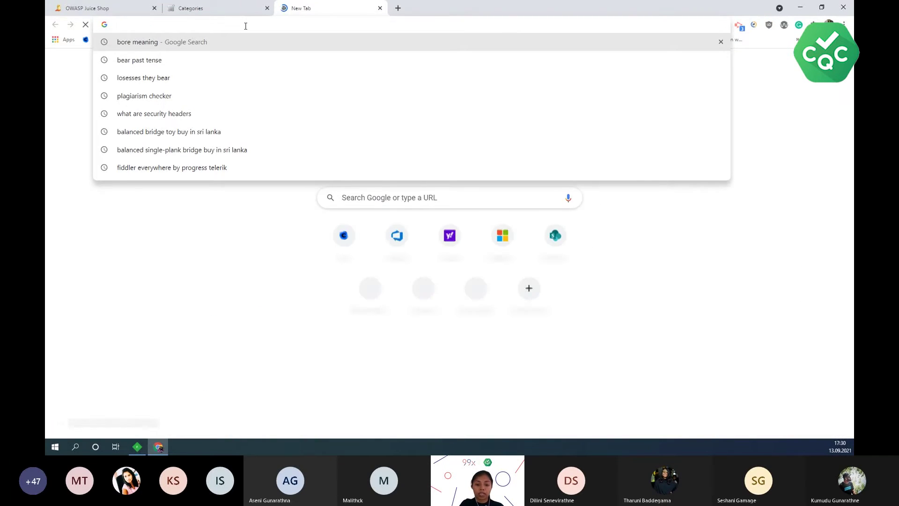
pyautogui.write('yahoo.com')
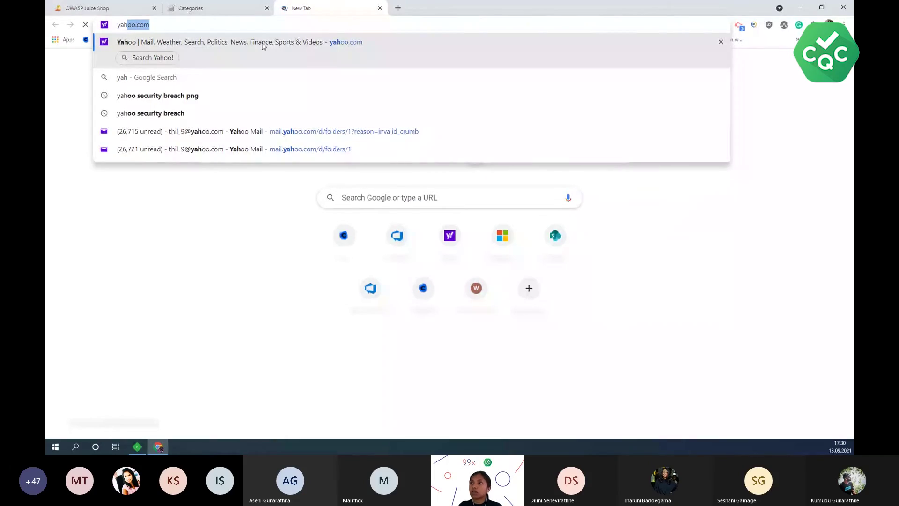
pyautogui.press('Return')
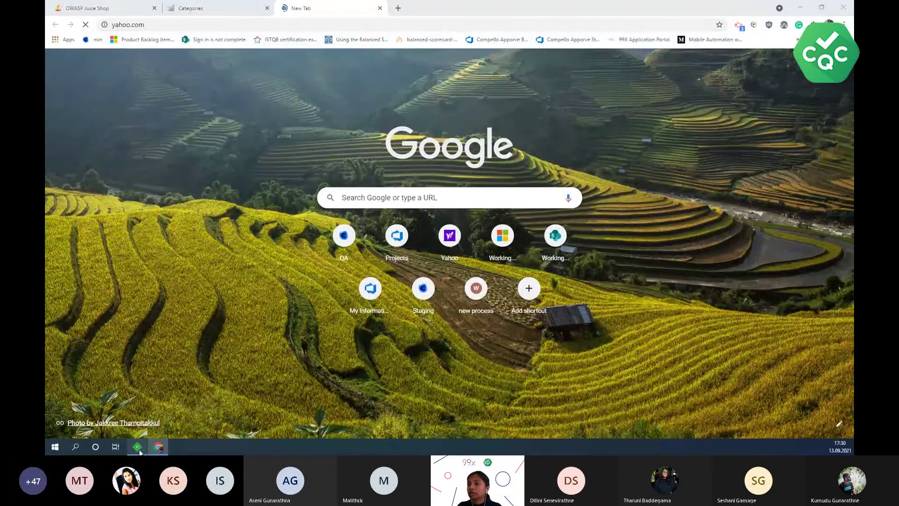
pyautogui.click(138, 447)
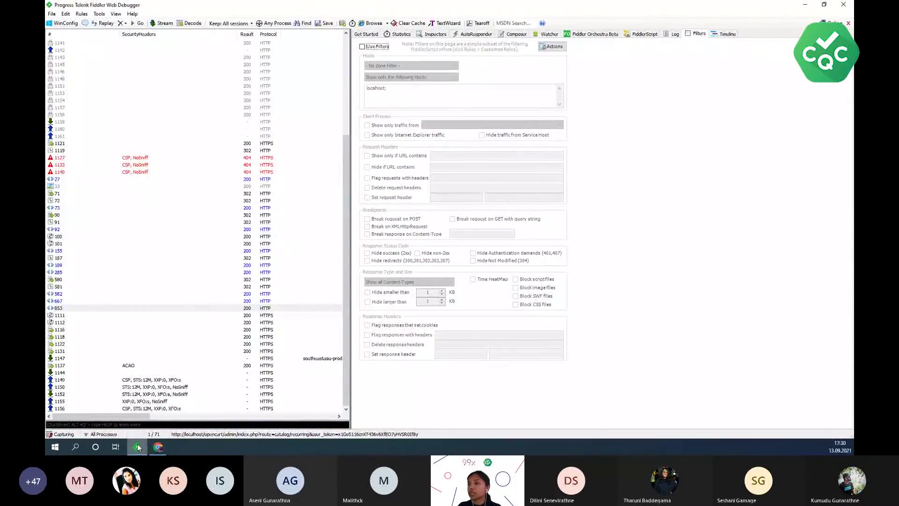
pyautogui.click(137, 447)
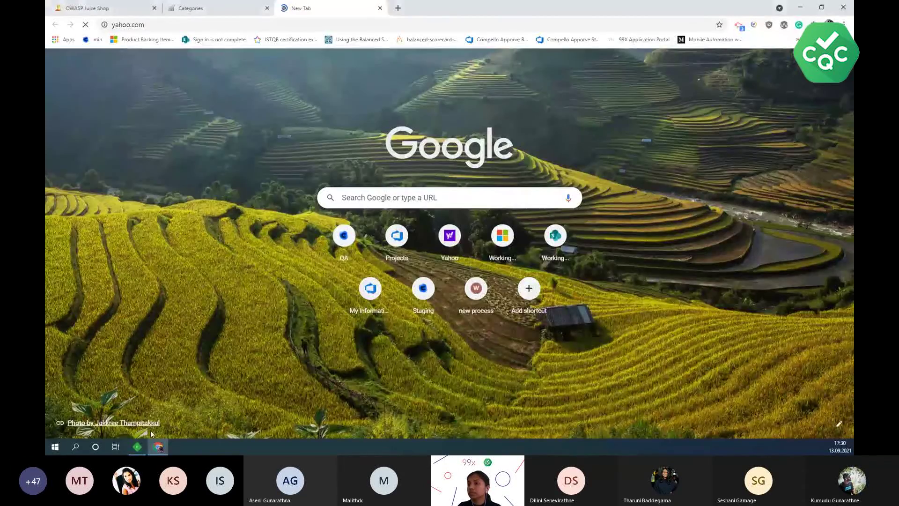
pyautogui.click(137, 447)
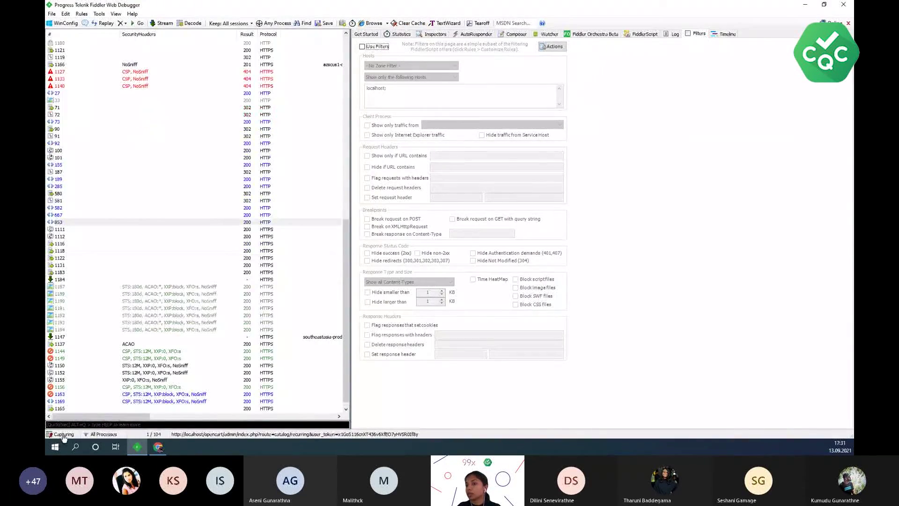
# - Stop capturing and widen the session list to review Host/URL and SecurityHeaders values
pyautogui.click(65, 435)
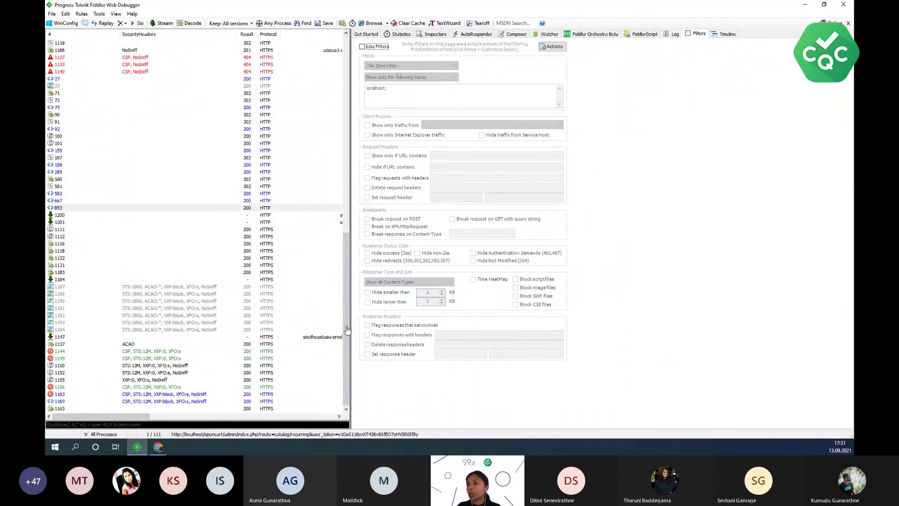
pyautogui.moveTo(348, 311); pyautogui.dragTo(612, 305)
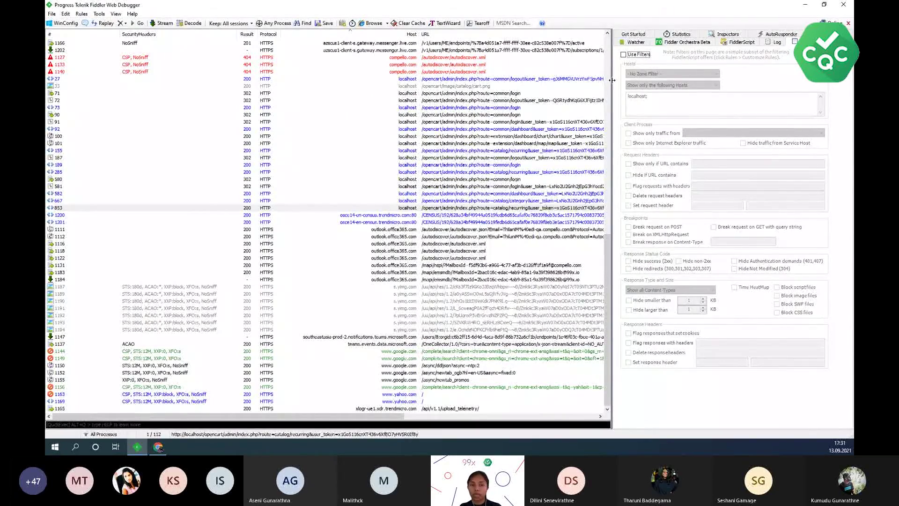
pyautogui.moveTo(612, 80); pyautogui.dragTo(322, 80)
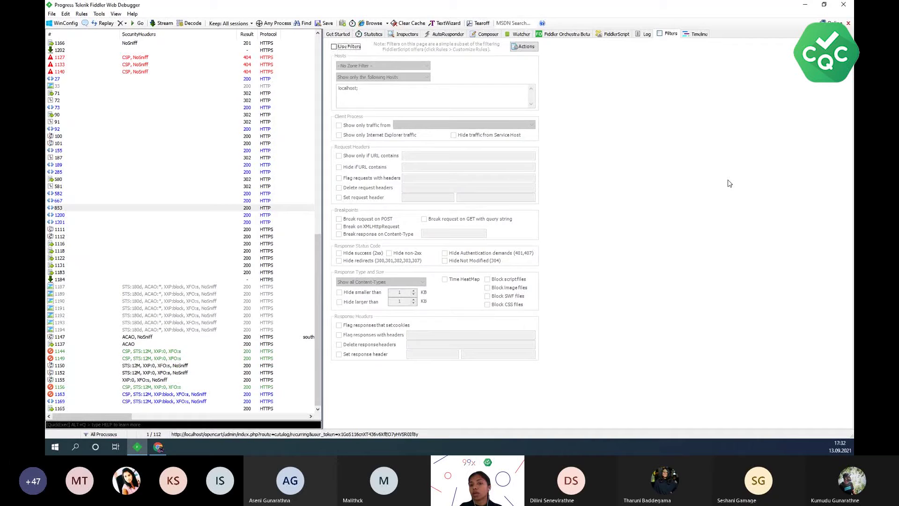
# - Open the Watcher tool and make sure scanning is enabled on its Configuration tab
pyautogui.click(522, 35)
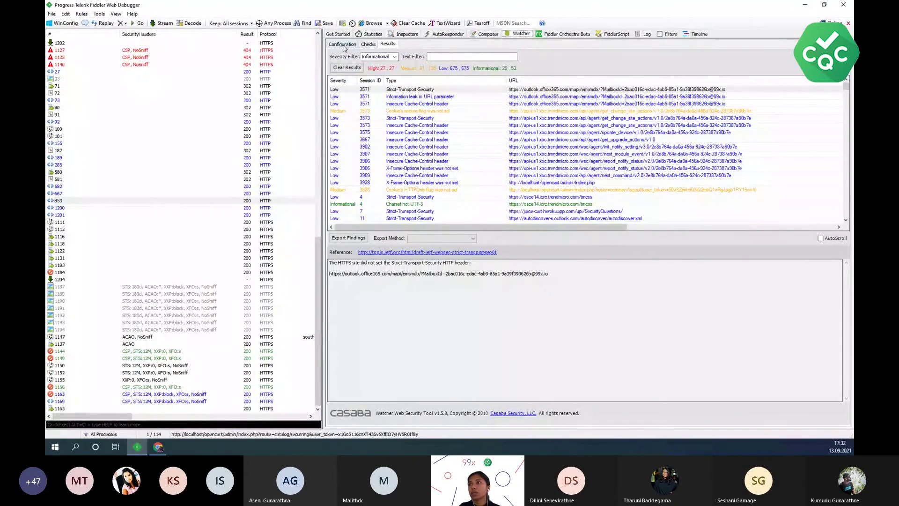
pyautogui.click(343, 45)
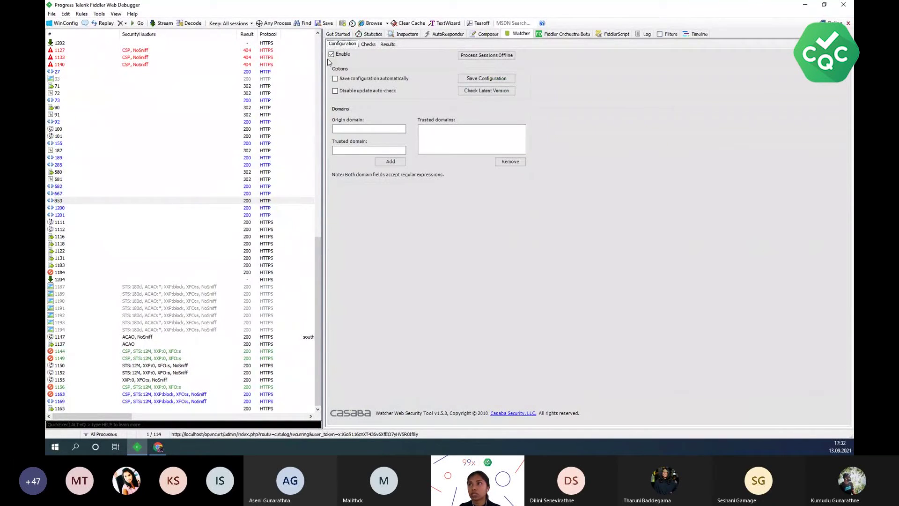
pyautogui.click(332, 55)
pyautogui.click(332, 54)
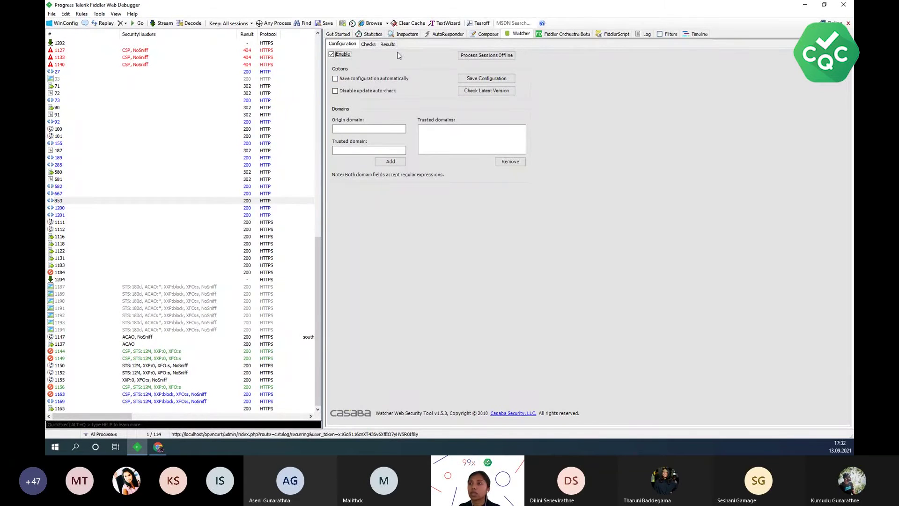
pyautogui.click(342, 128)
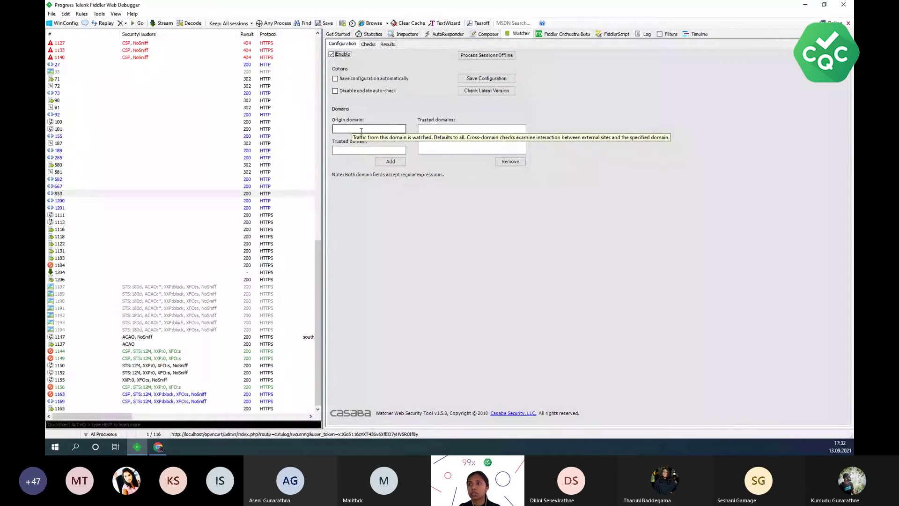
# - Show Watcher's Checks list, enlarged to reveal more passive security checks
pyautogui.click(369, 44)
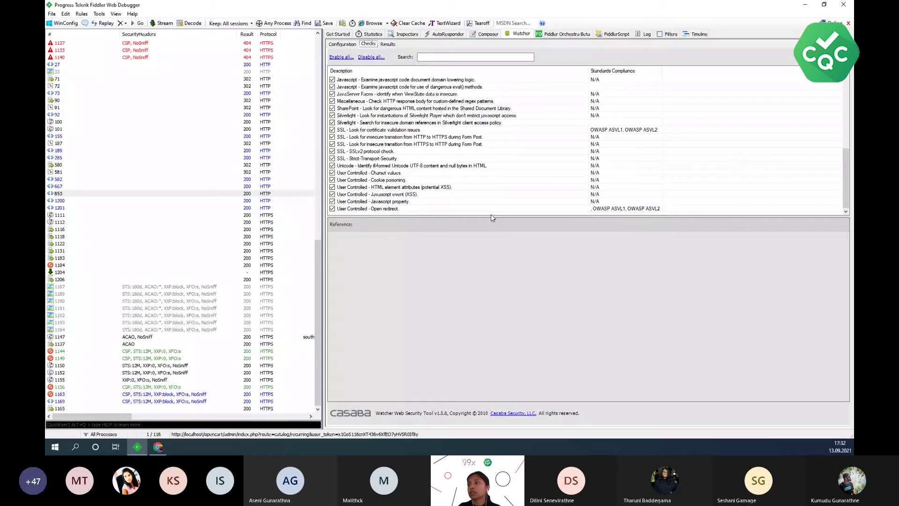
pyautogui.moveTo(493, 216); pyautogui.dragTo(512, 326)
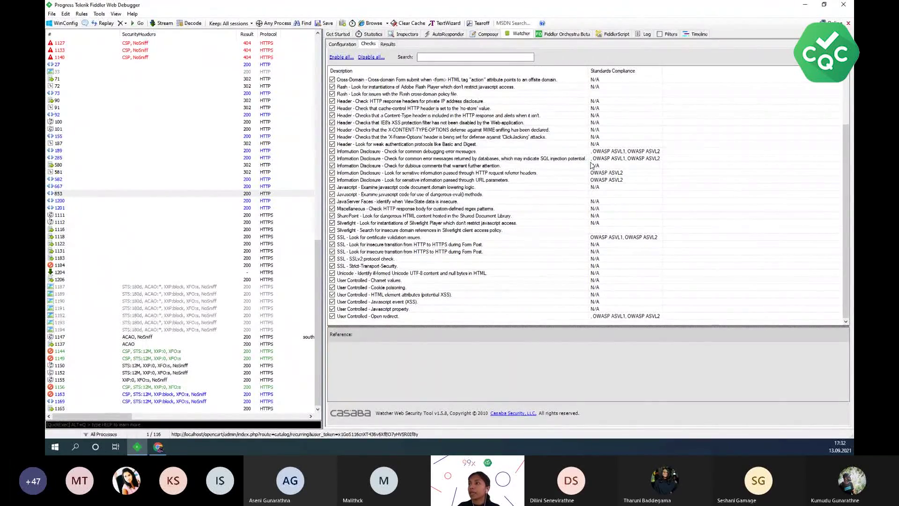
pyautogui.click(387, 44)
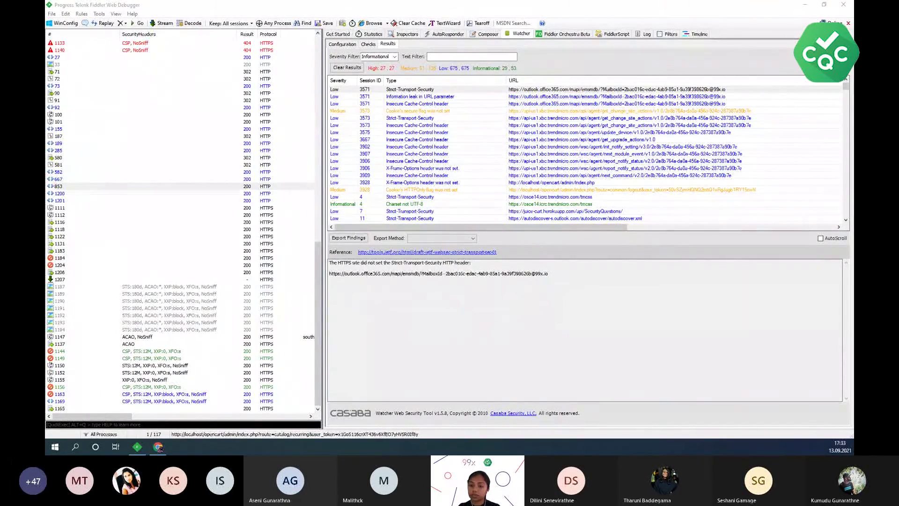
# - Start the PowerPoint slide show from the current slide with Shift+F5
pyautogui.hotkey('shift', 'F5')
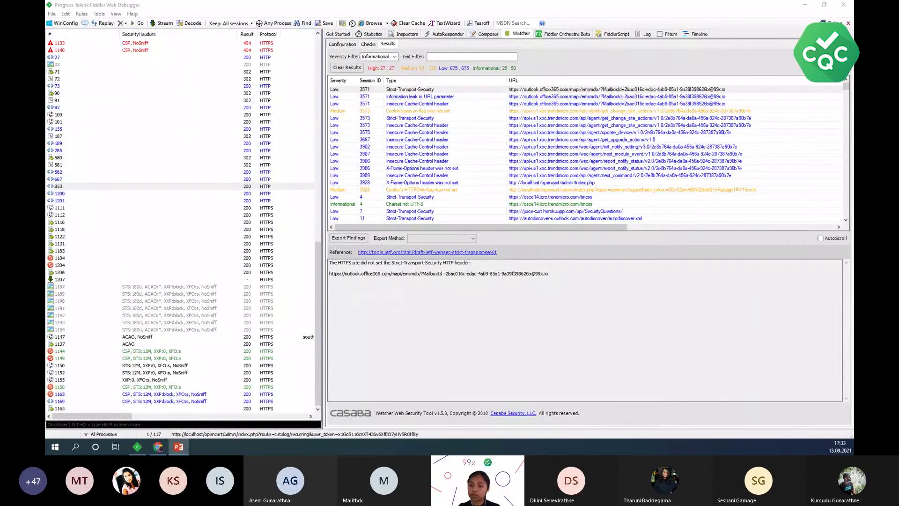
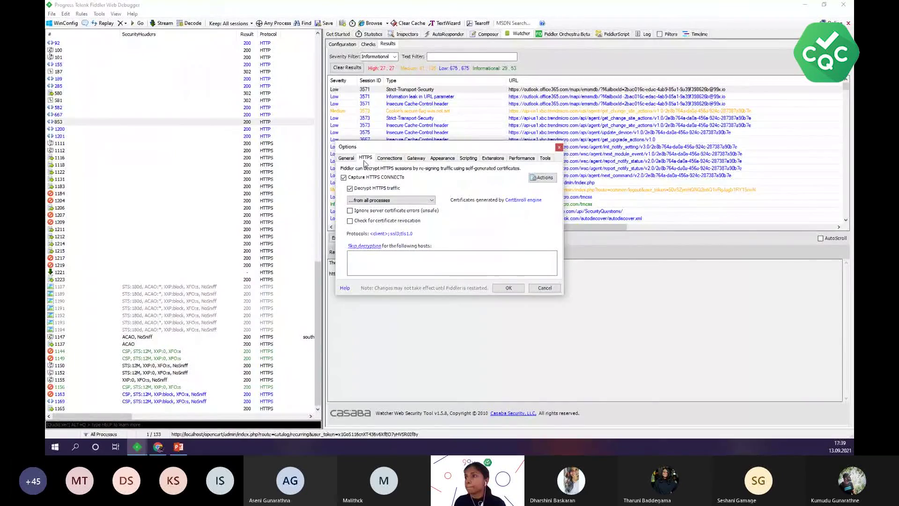
# - Review the port 8888 proxy connection settings, then close Options to return to the Watcher findings
pyautogui.click(389, 158)
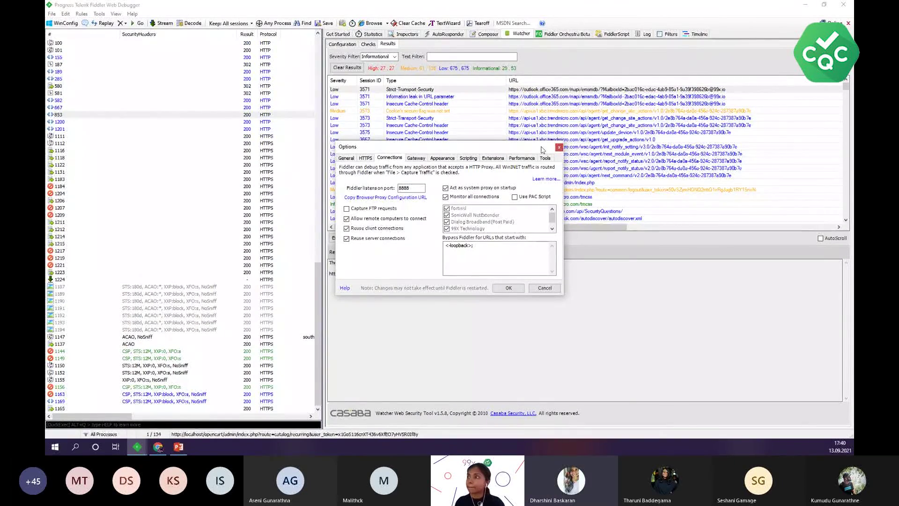
pyautogui.click(559, 147)
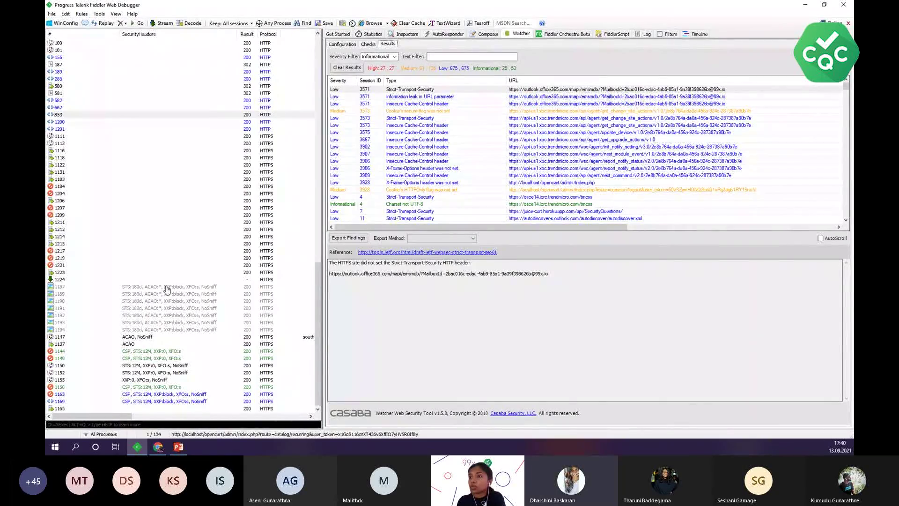
# - Widen the session list and view session 1226's outlook.office365.com response headers (HTTP/1.1 200 OK, Microsoft-IIS/10.0)
pyautogui.moveTo(324, 238); pyautogui.dragTo(461, 237)
pyautogui.doubleClick(265, 279)
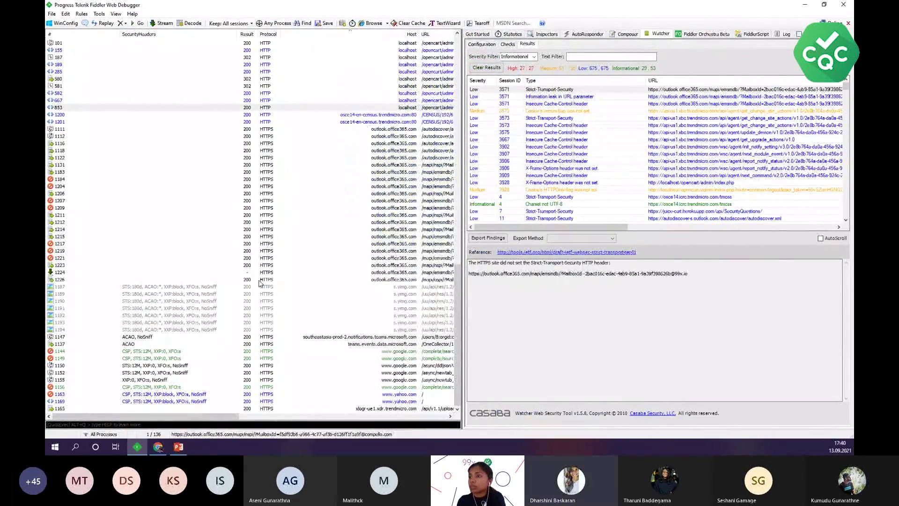
pyautogui.scroll(-2, 517, 342)
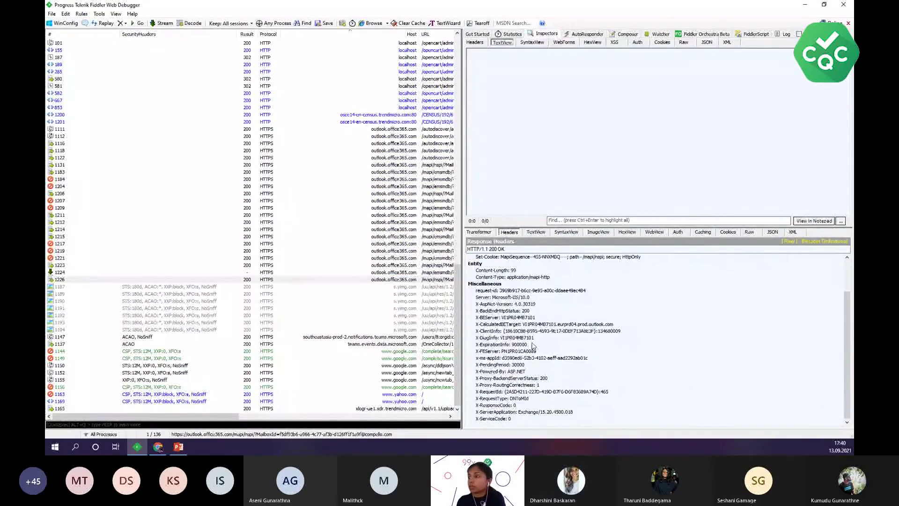